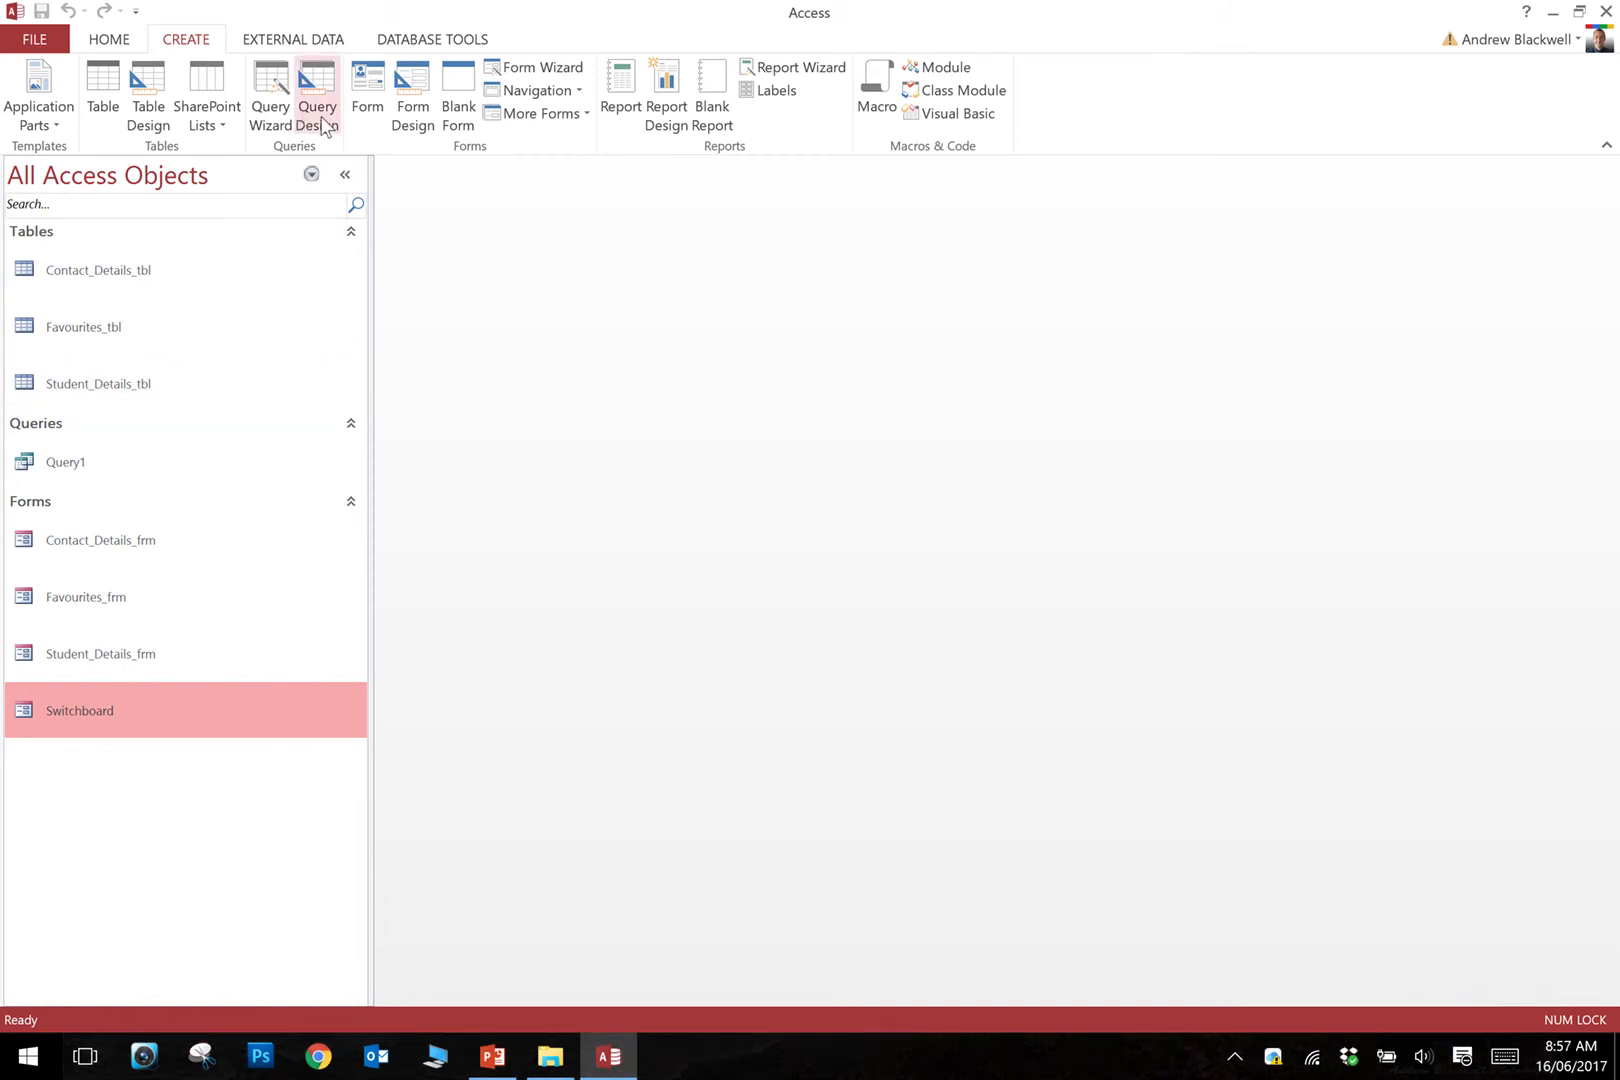
- Create a new query in design view and add Contact_Details_tbl, Favourites_tbl and Student_Details_tbl to it
left_click(318, 110)
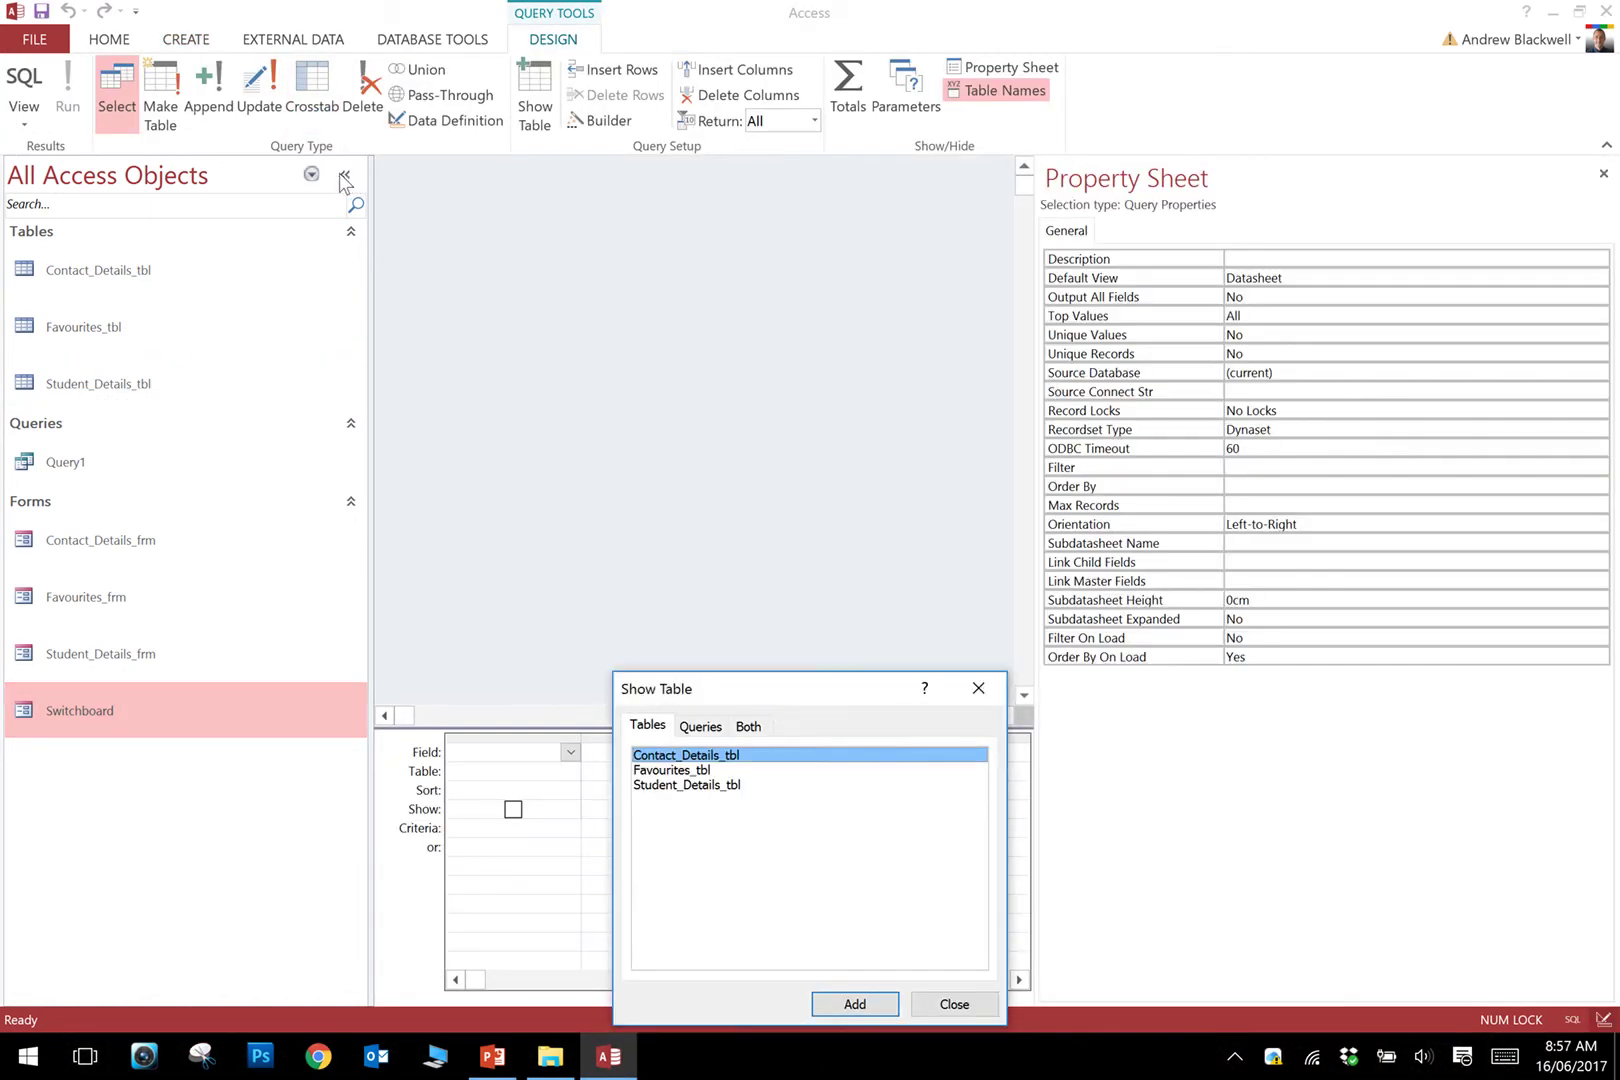
left_click_drag(745, 795, 712, 755)
left_click(855, 1003)
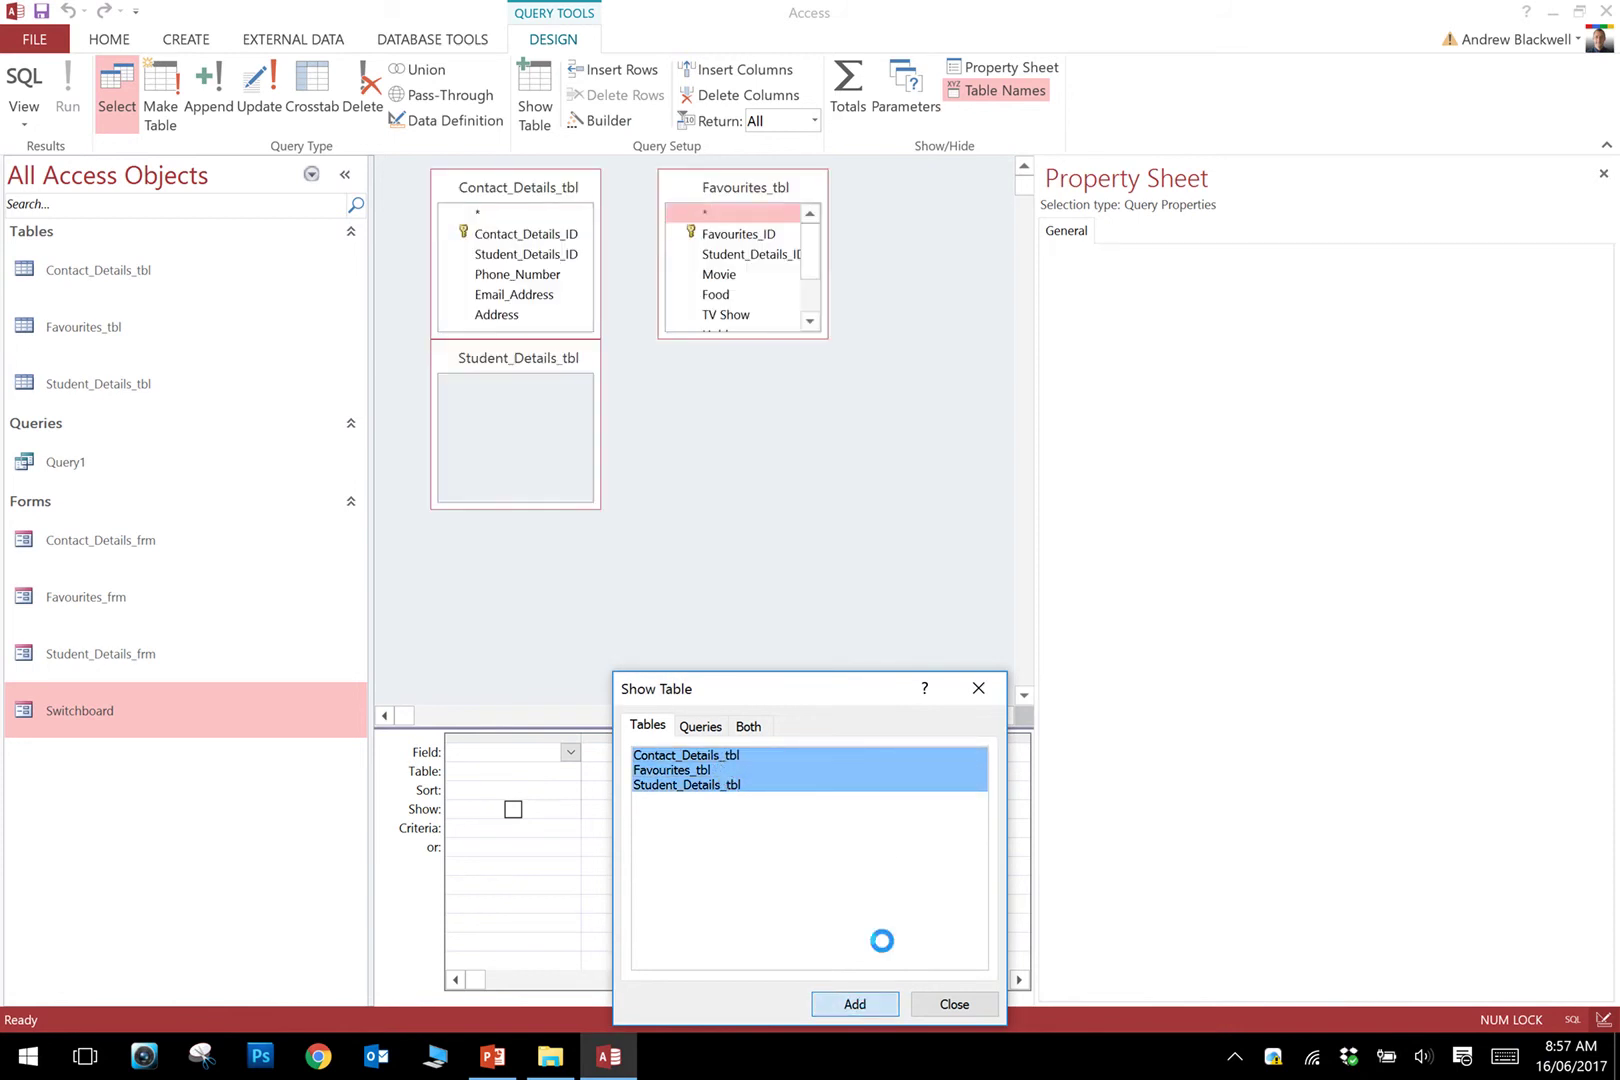
left_click(977, 688)
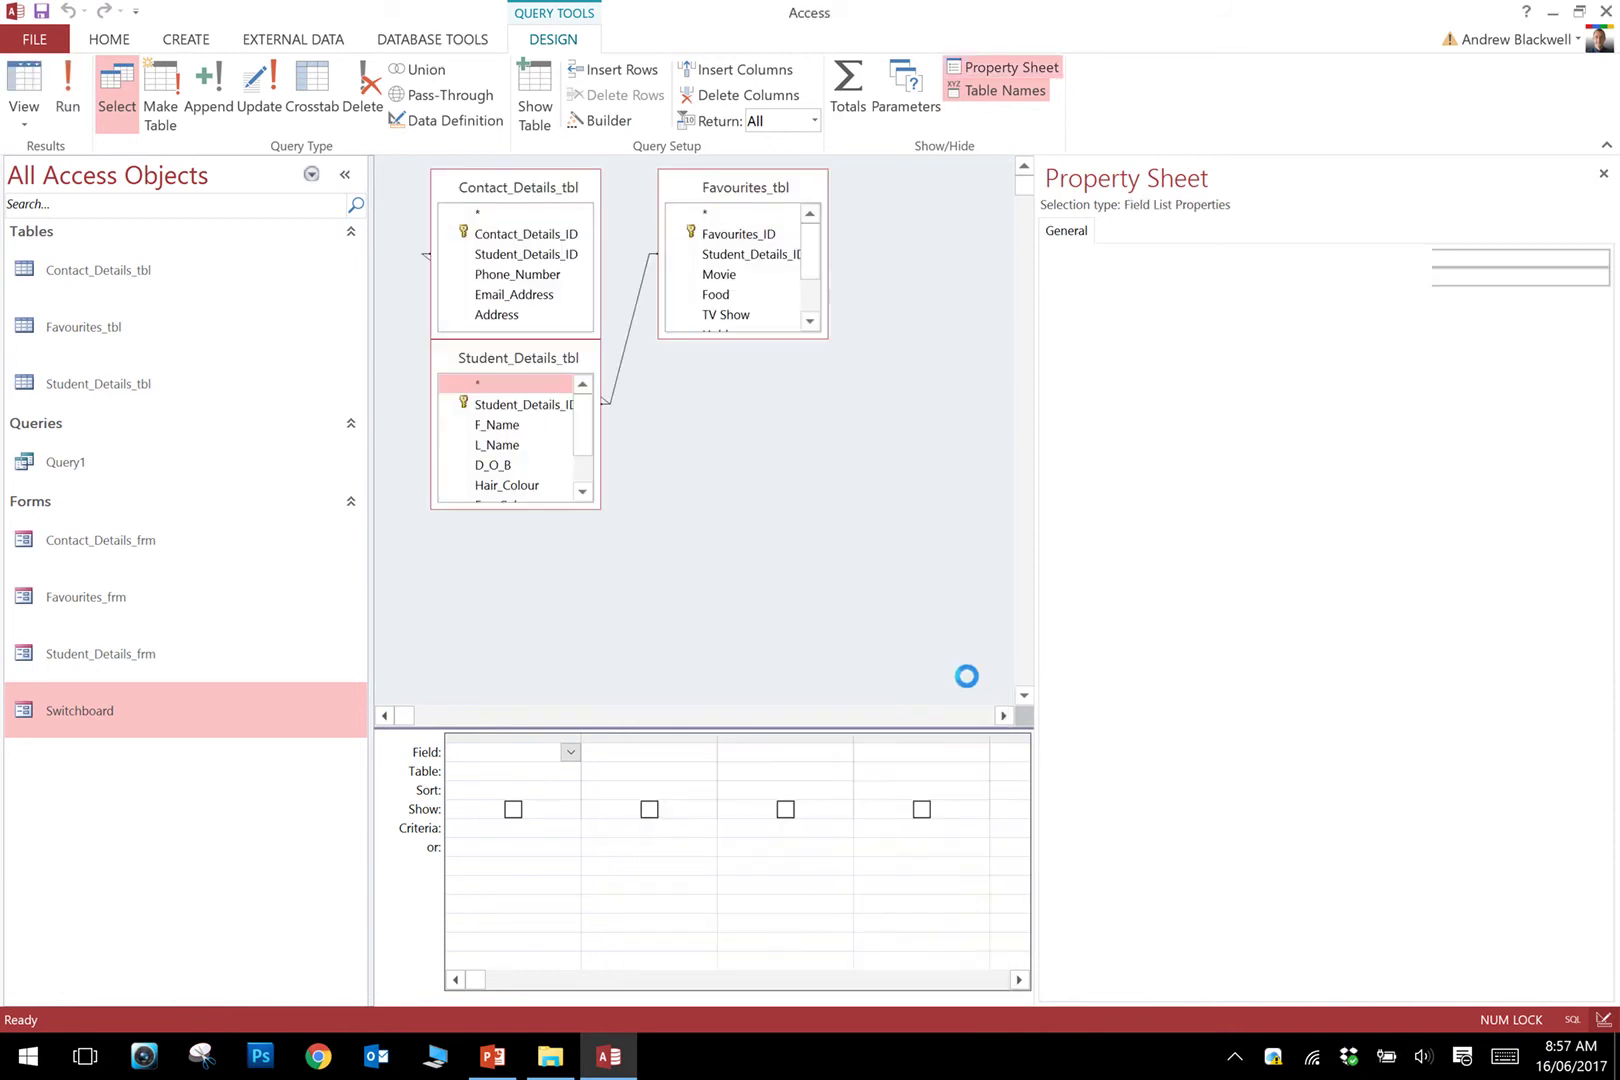
- Clear the side panes, enlarge the design grid, and arrange the tables in a row with Student_Details_tbl in the middle
left_click(340, 172)
left_click(1603, 174)
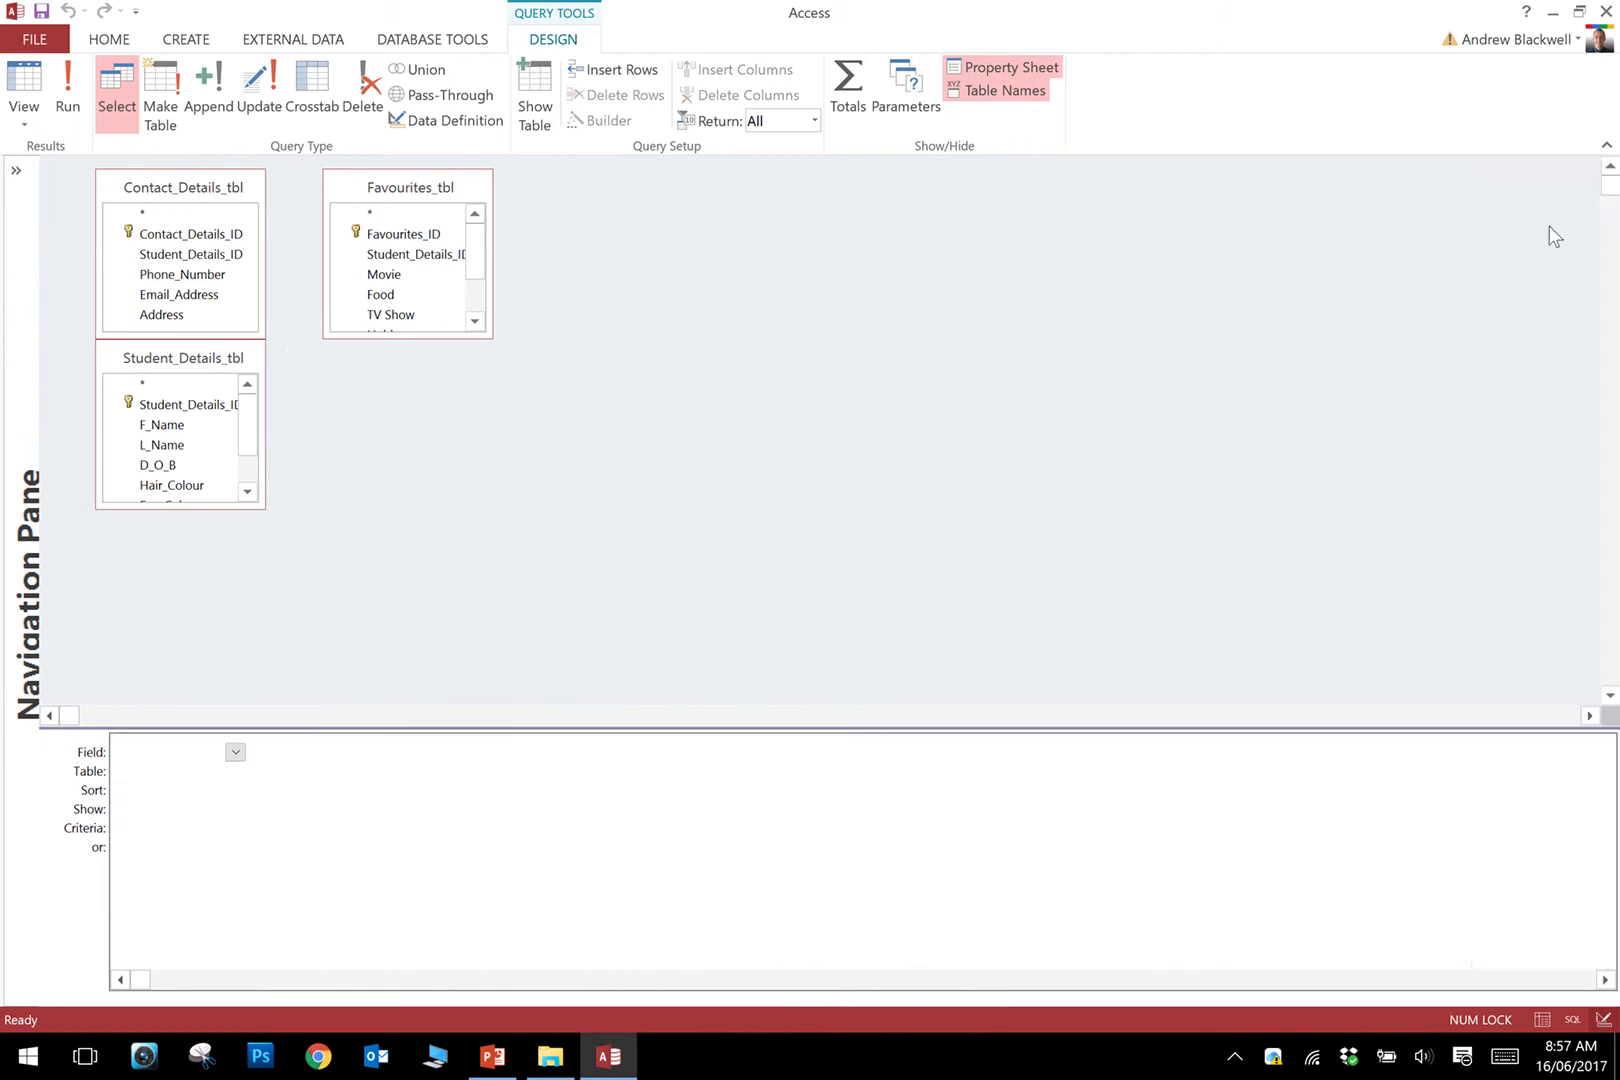
left_click_drag(800, 727, 793, 470)
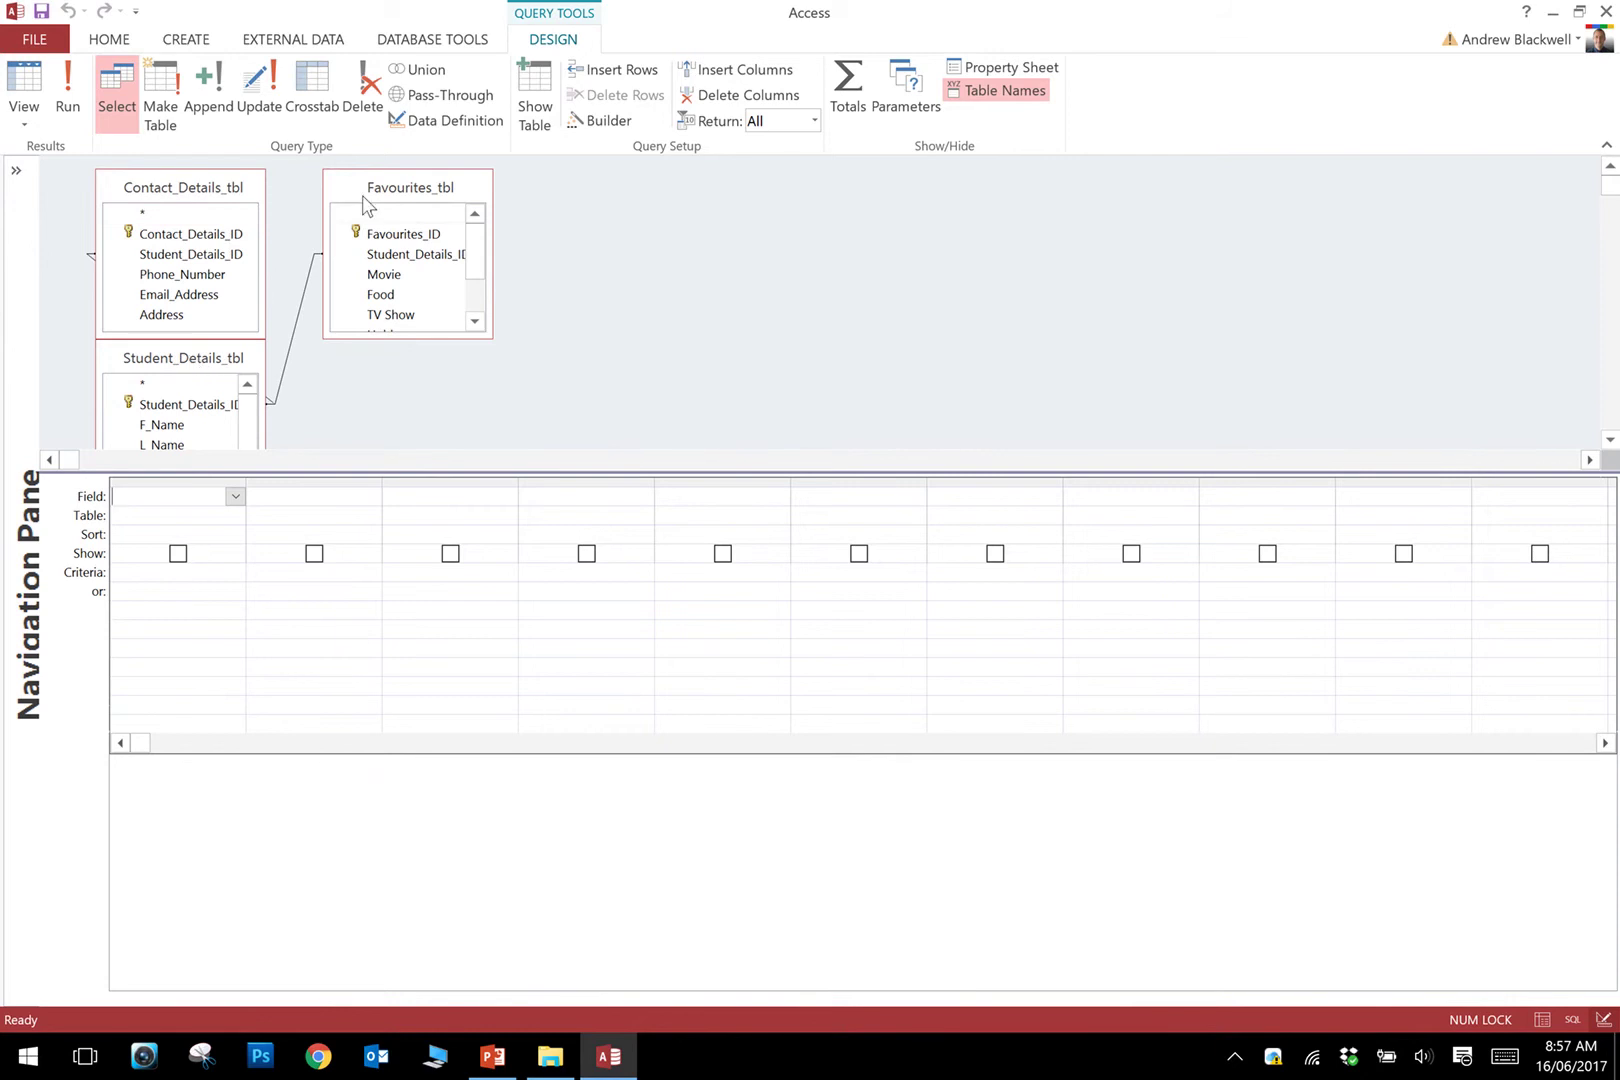
left_click_drag(378, 189, 885, 191)
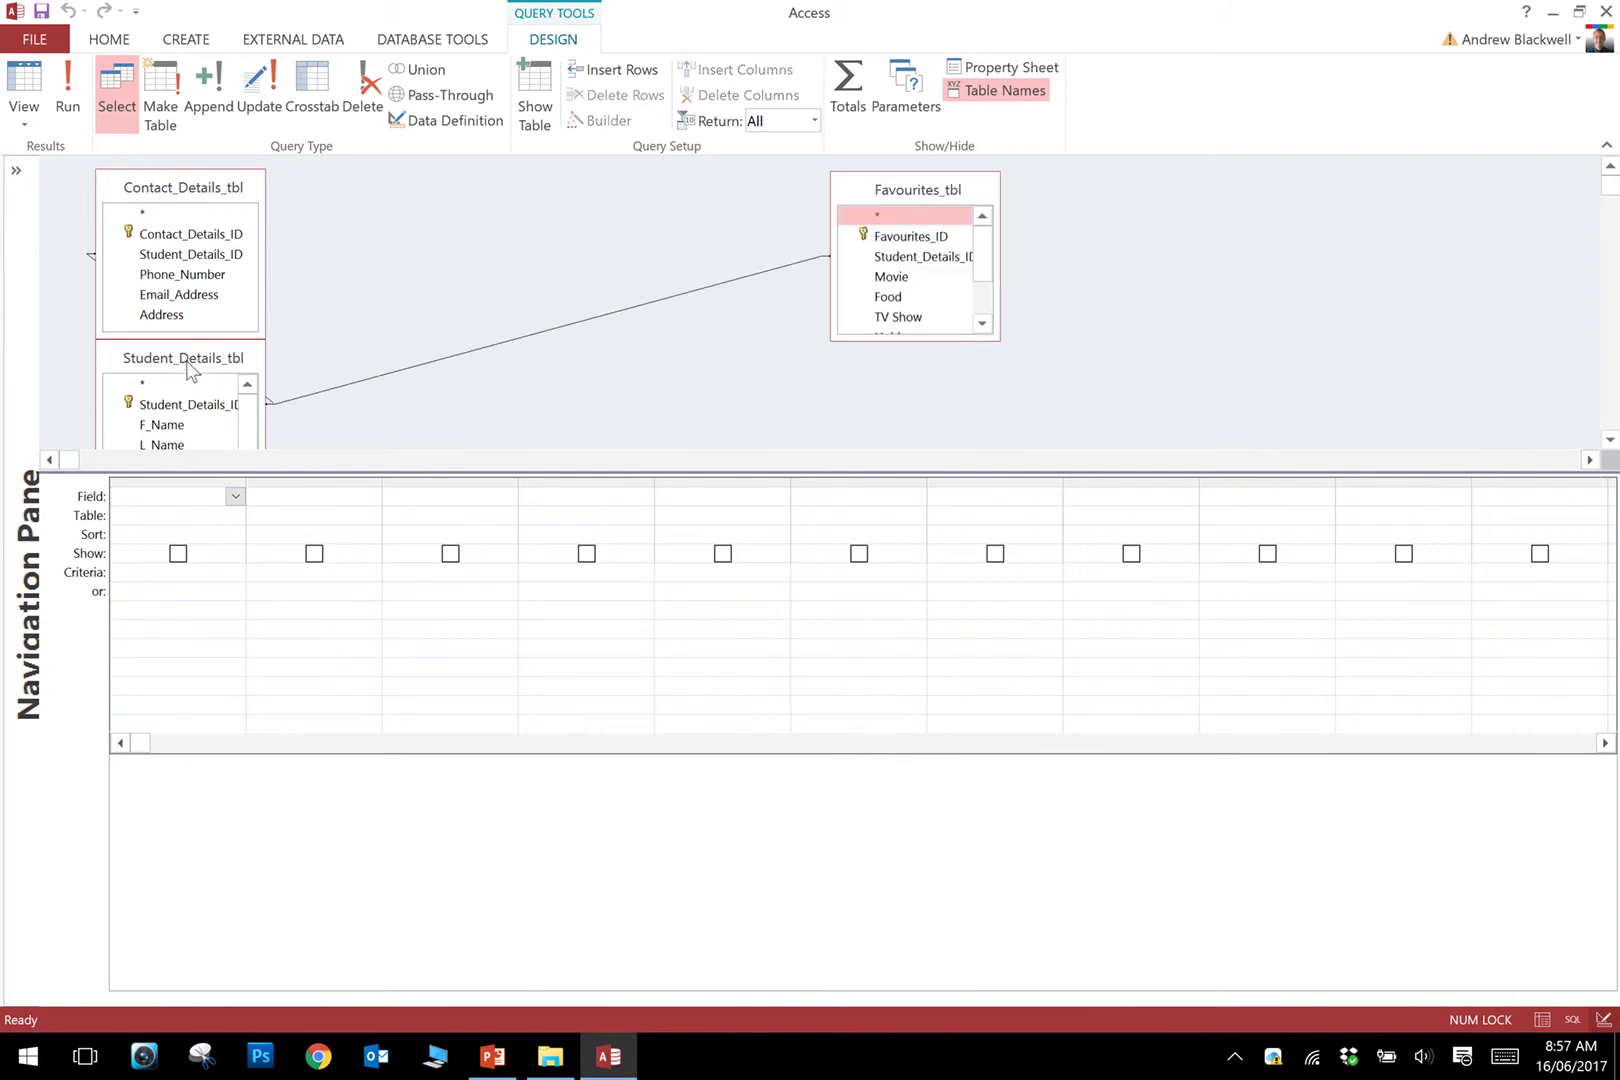
left_click_drag(190, 368, 491, 197)
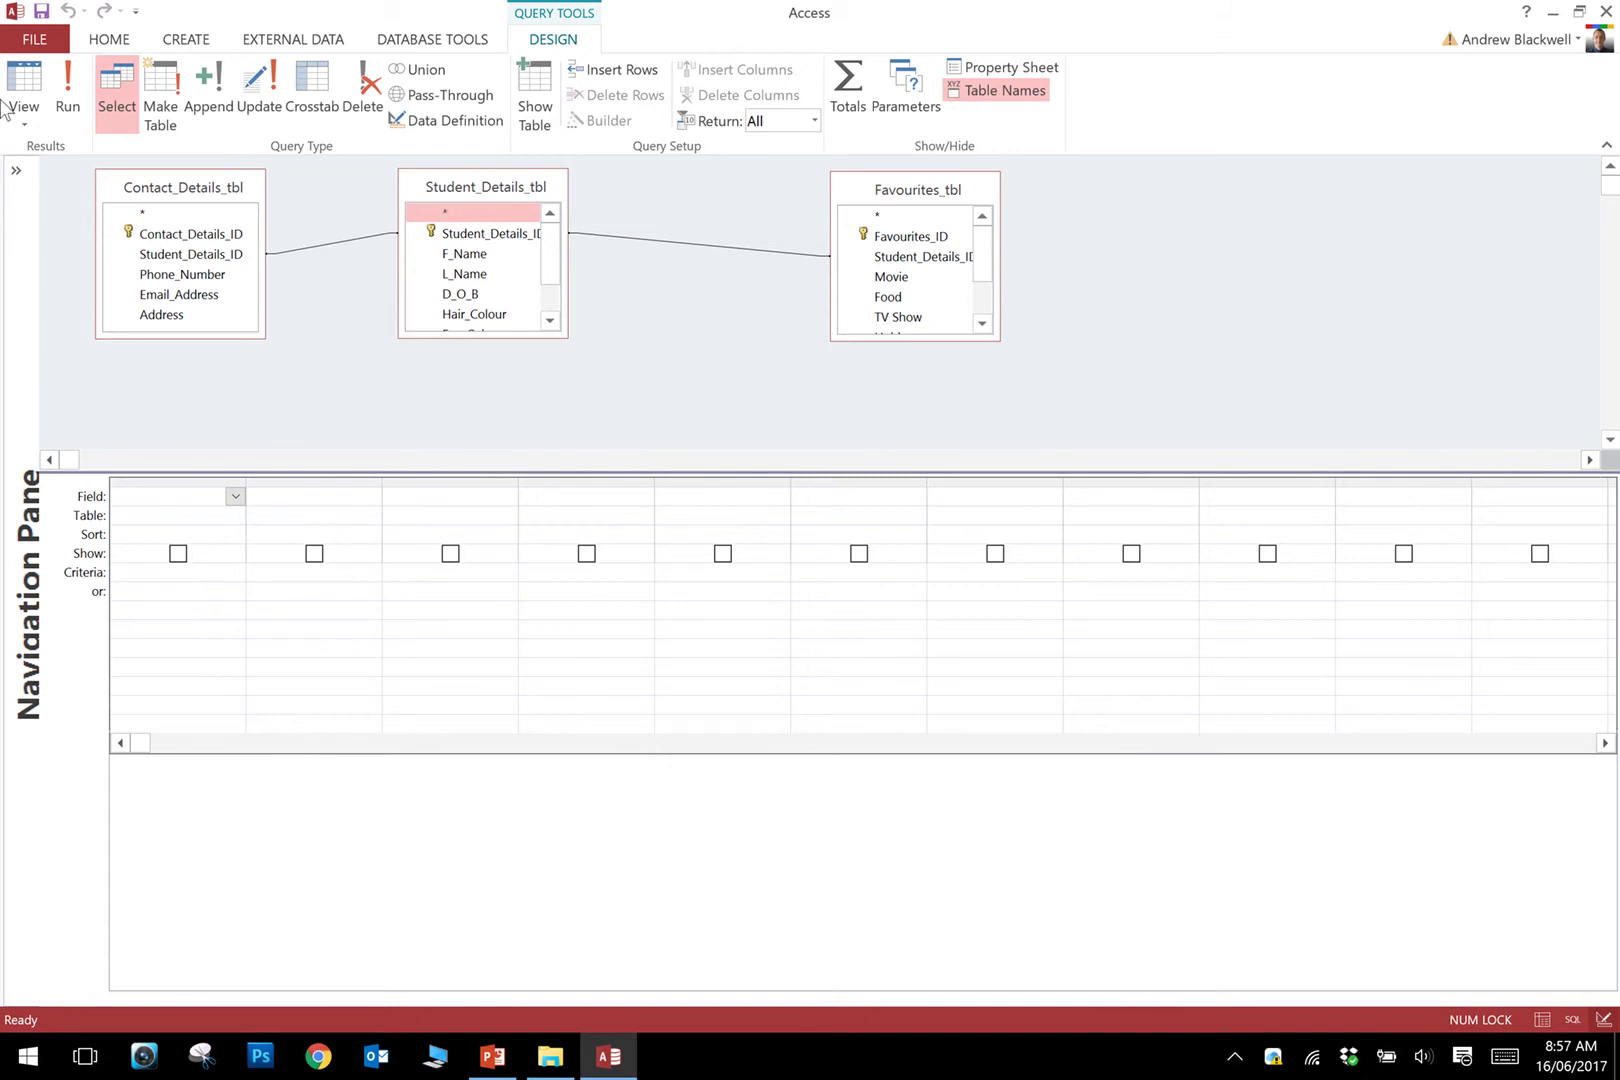
- Add F_Name from Student_Details_tbl to the query, check the results in datasheet view, and return to design view
left_click(24, 80)
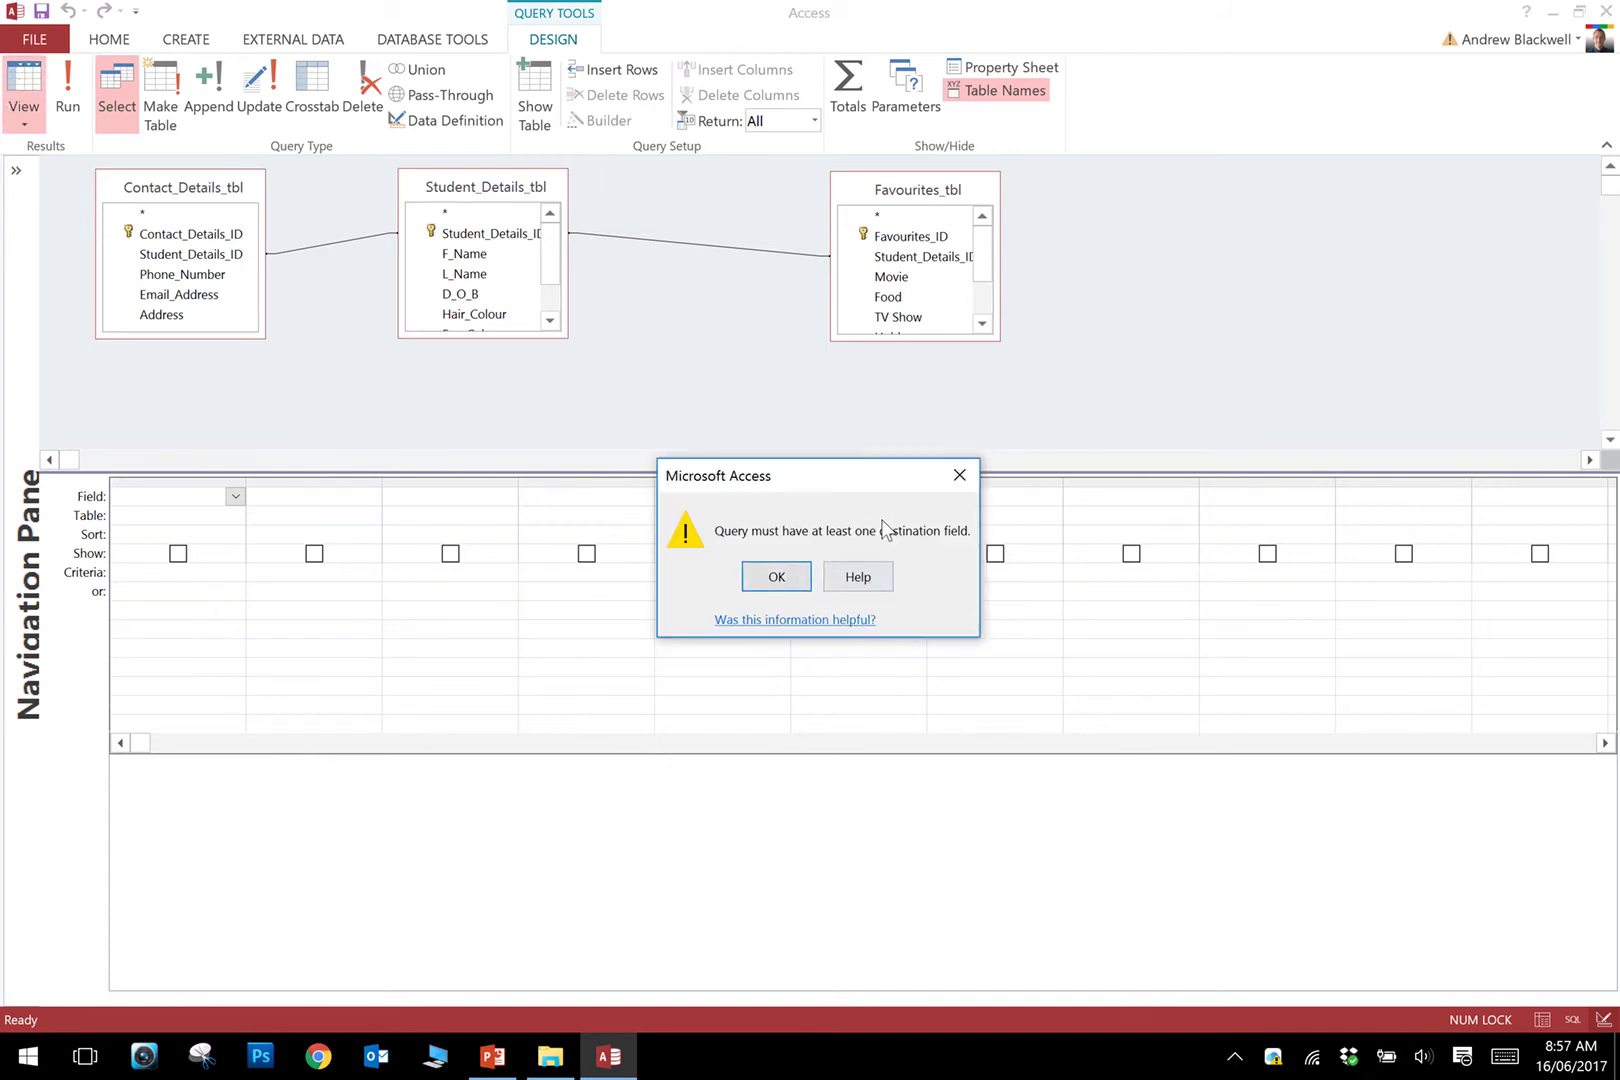
left_click(959, 476)
left_click(460, 256)
double_click(460, 256)
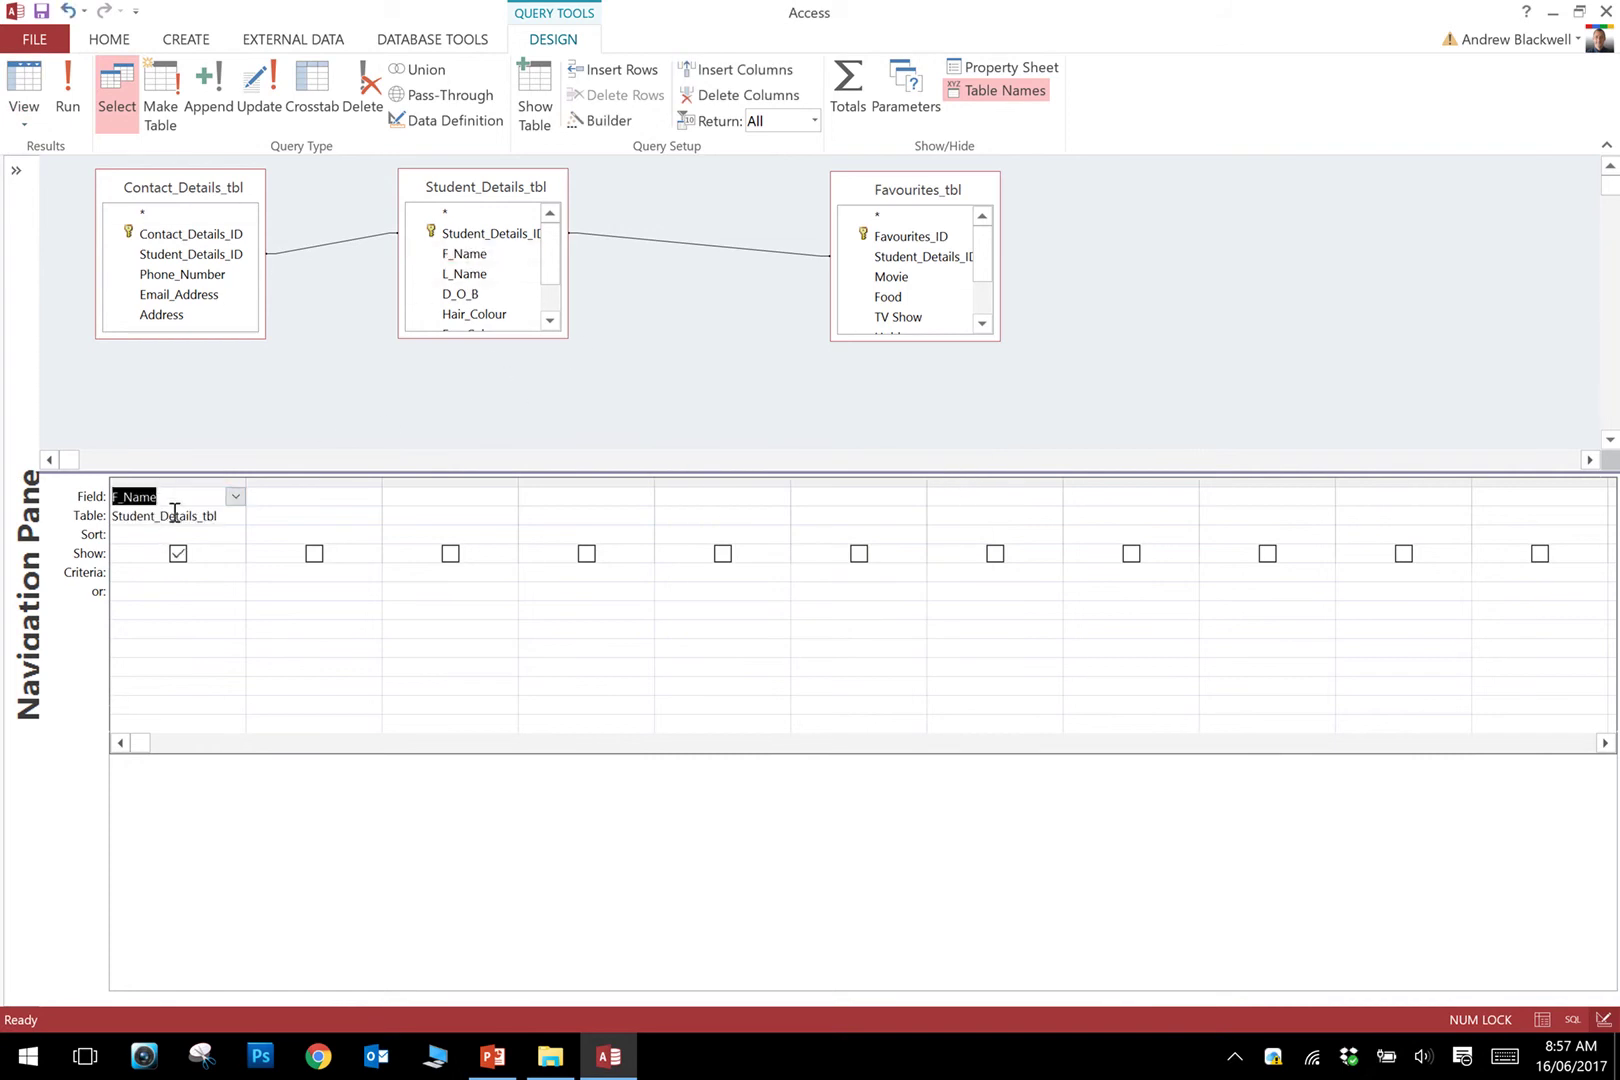
left_click(24, 90)
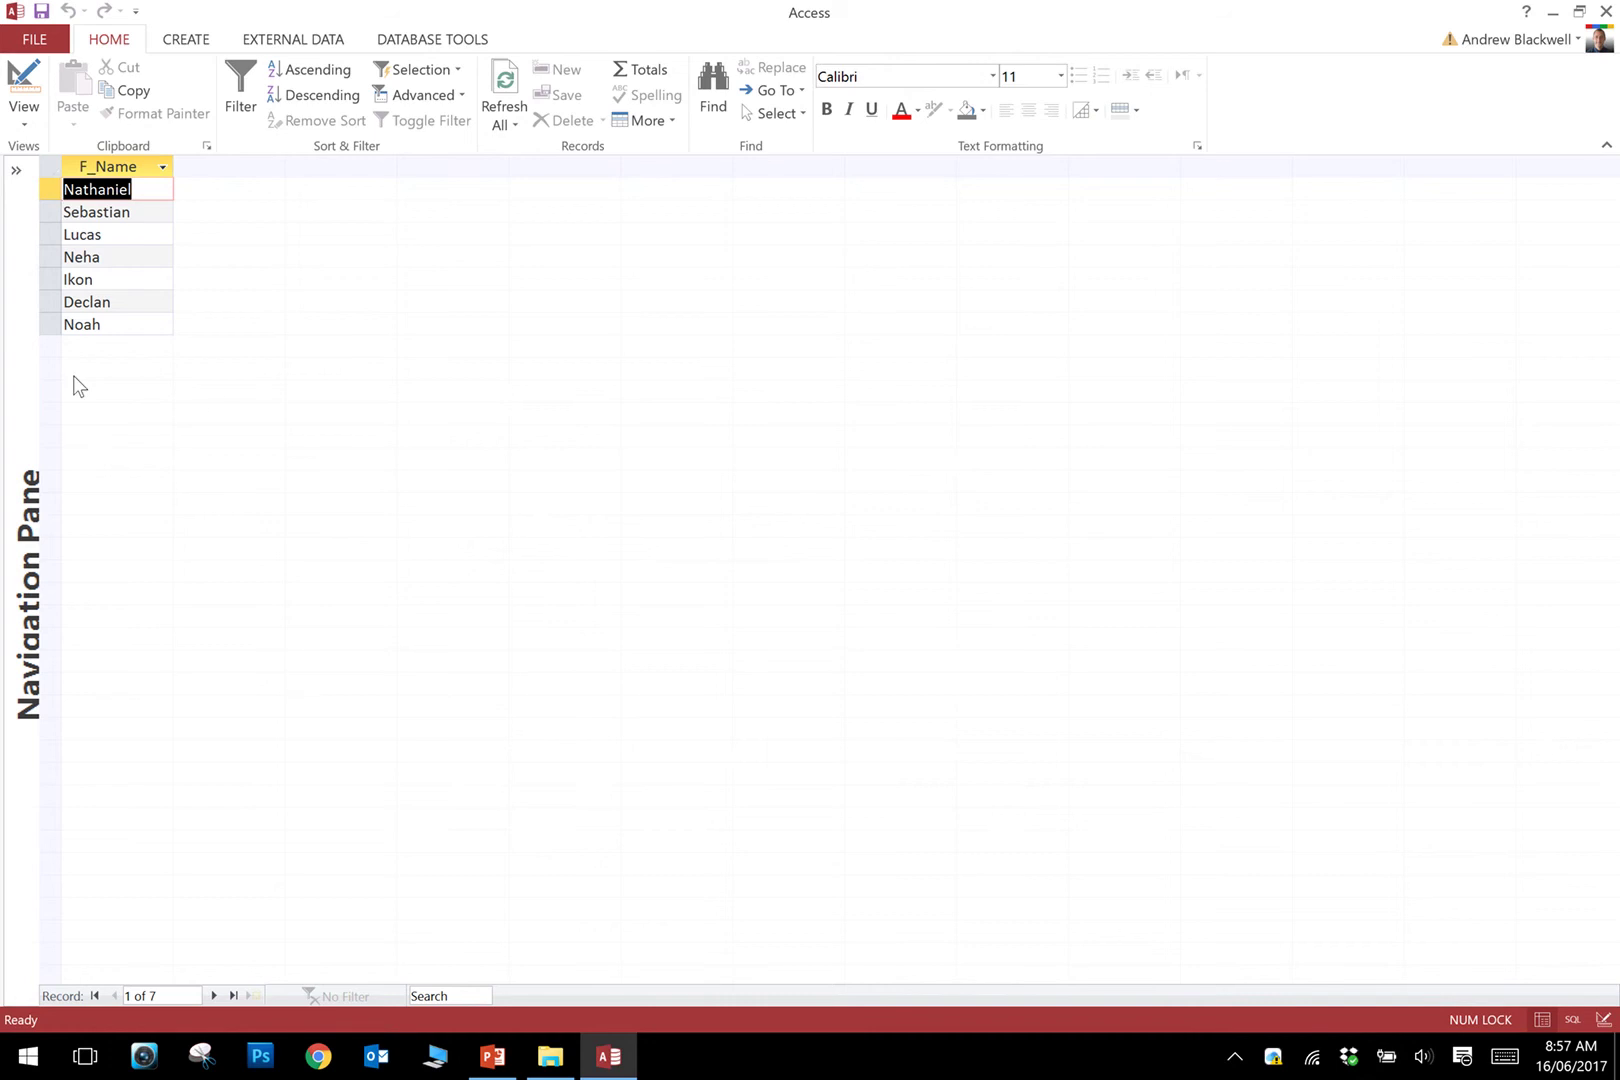
left_click(24, 88)
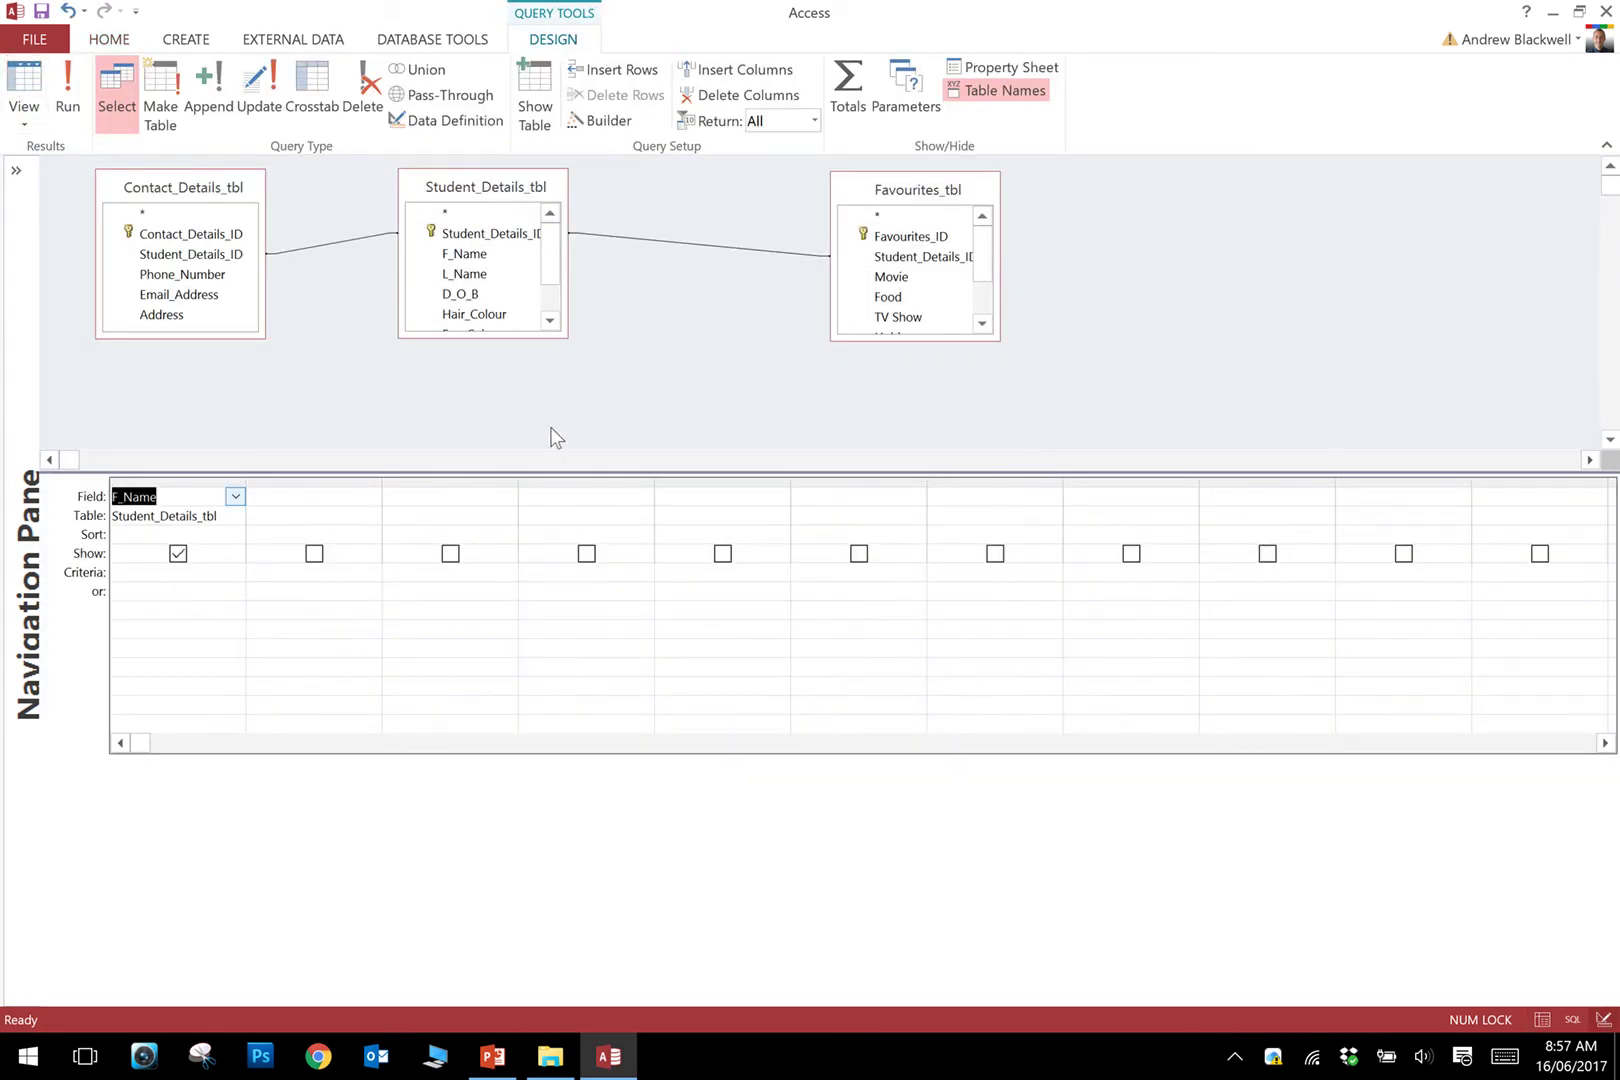
- Filter F_Name by one student's exact first name, view the query results, and return to design view
left_click(174, 580)
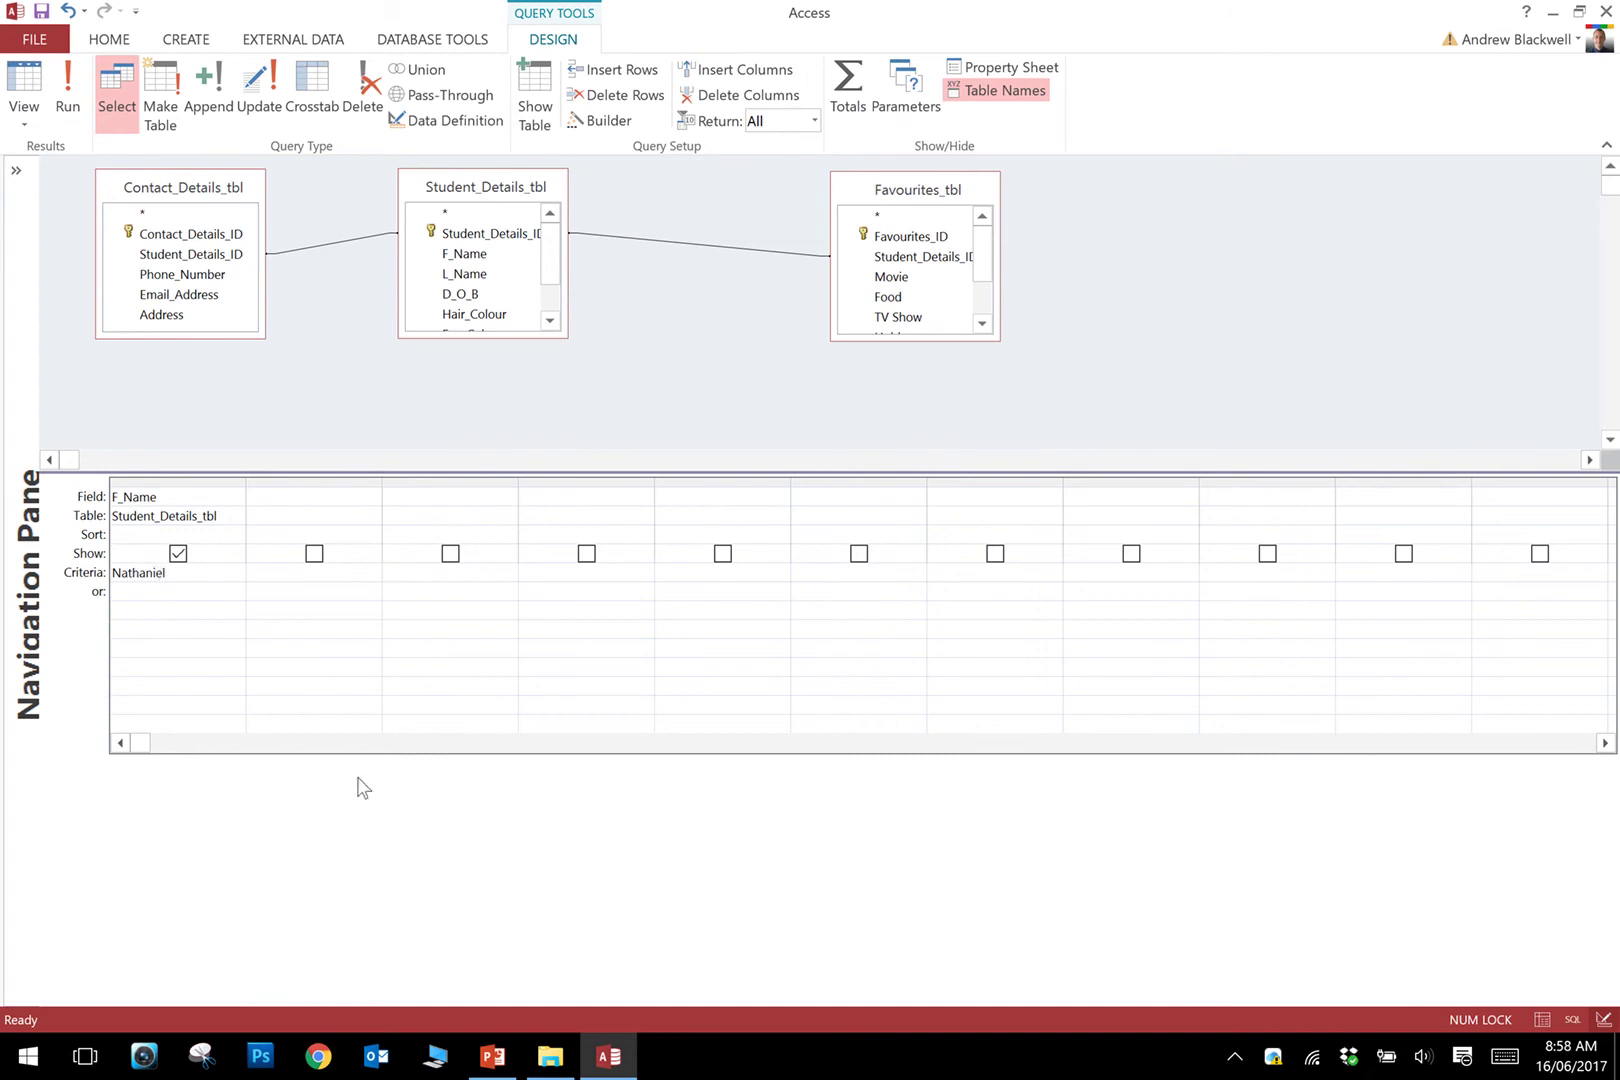
key("Tab")
left_click(24, 82)
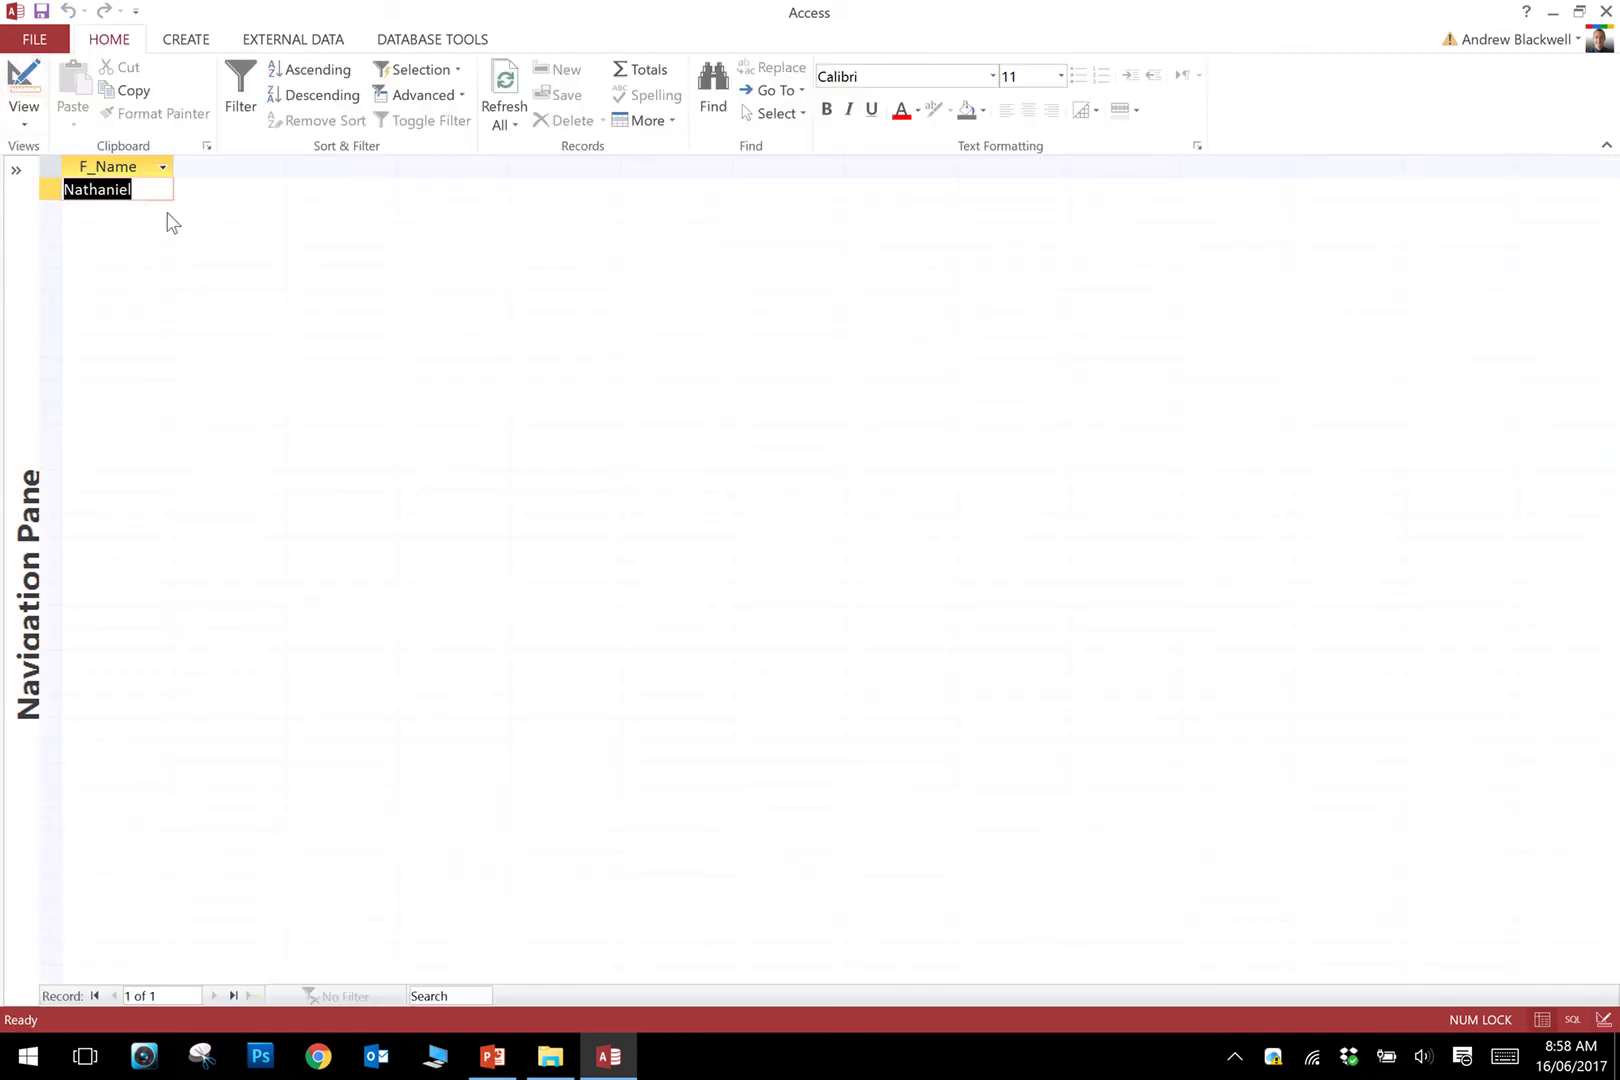
left_click(24, 80)
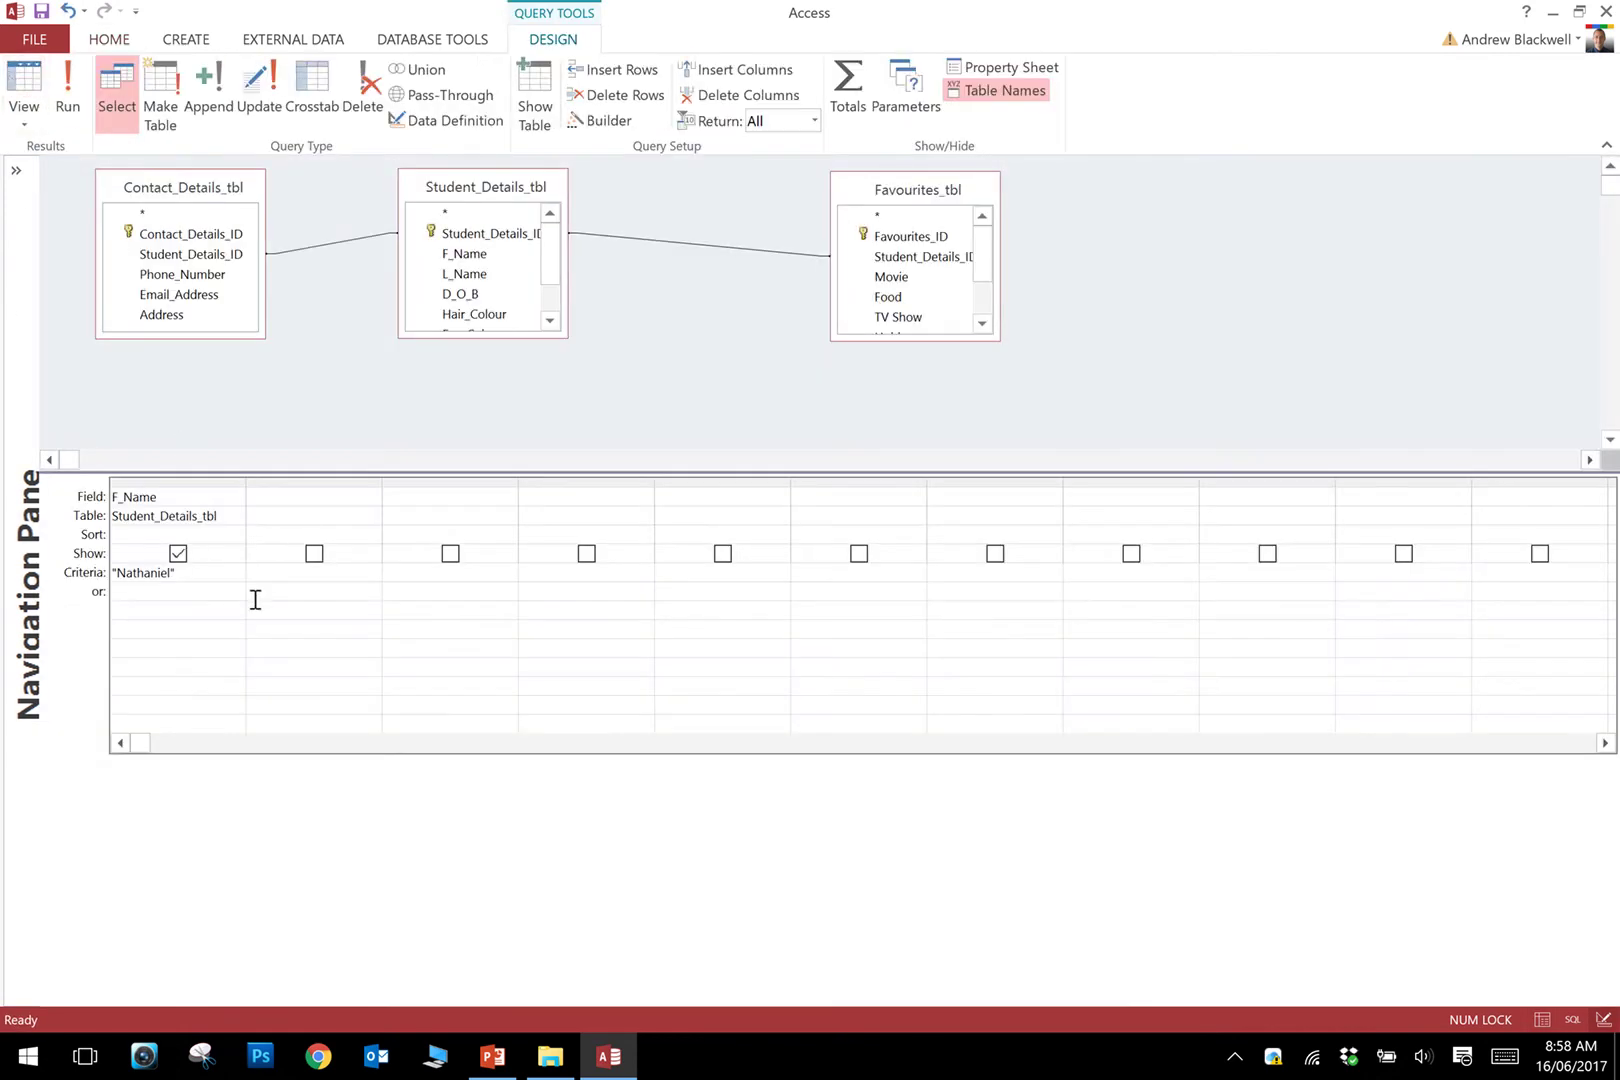
- Add L_Name from Student_Details_tbl as the second query field, run the query, and return to design view
double_click(458, 274)
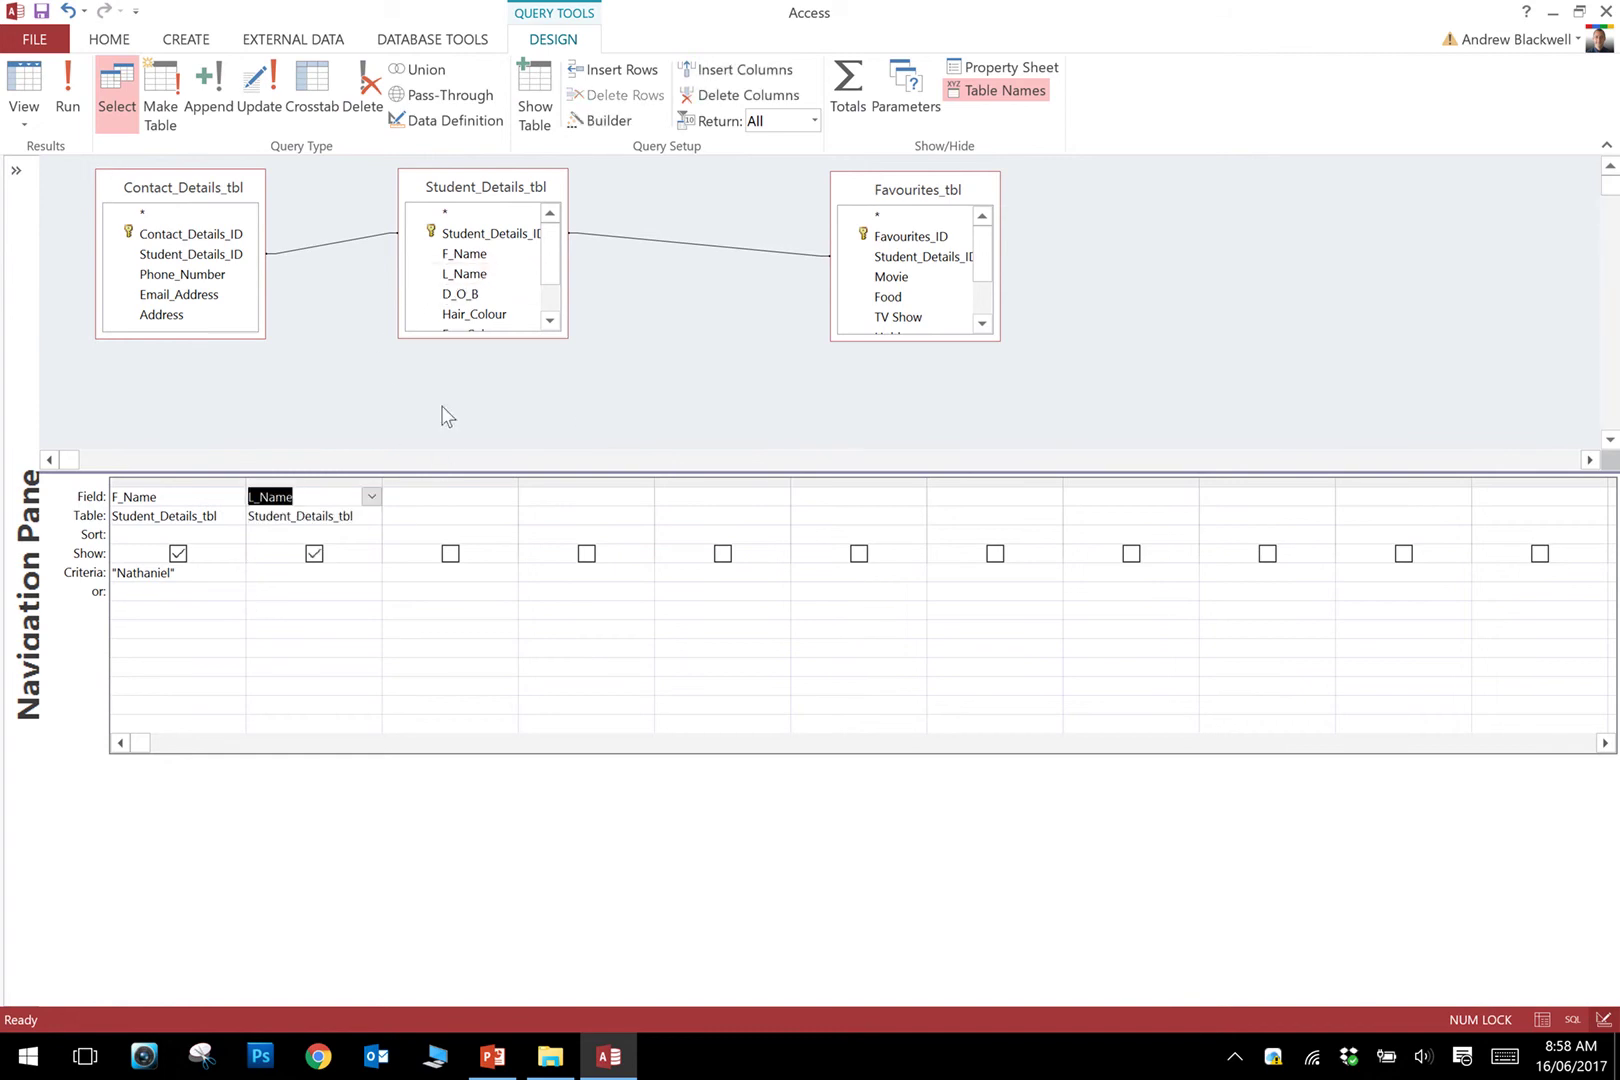
left_click(67, 90)
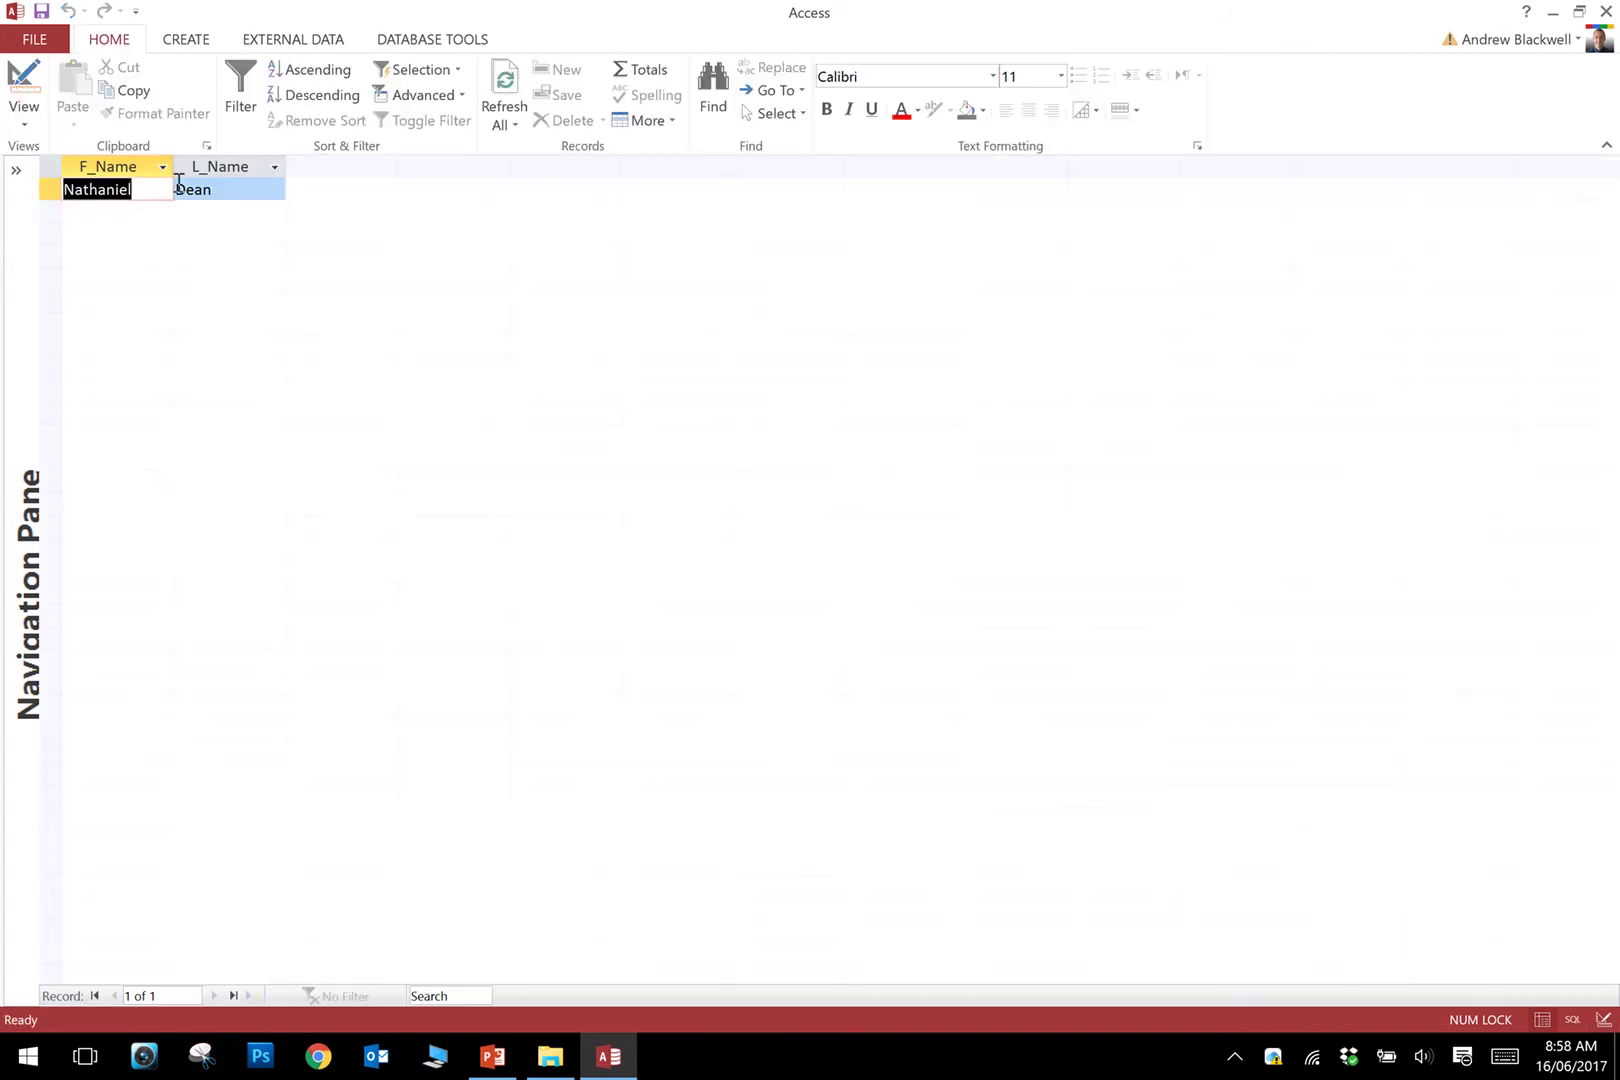
left_click(24, 85)
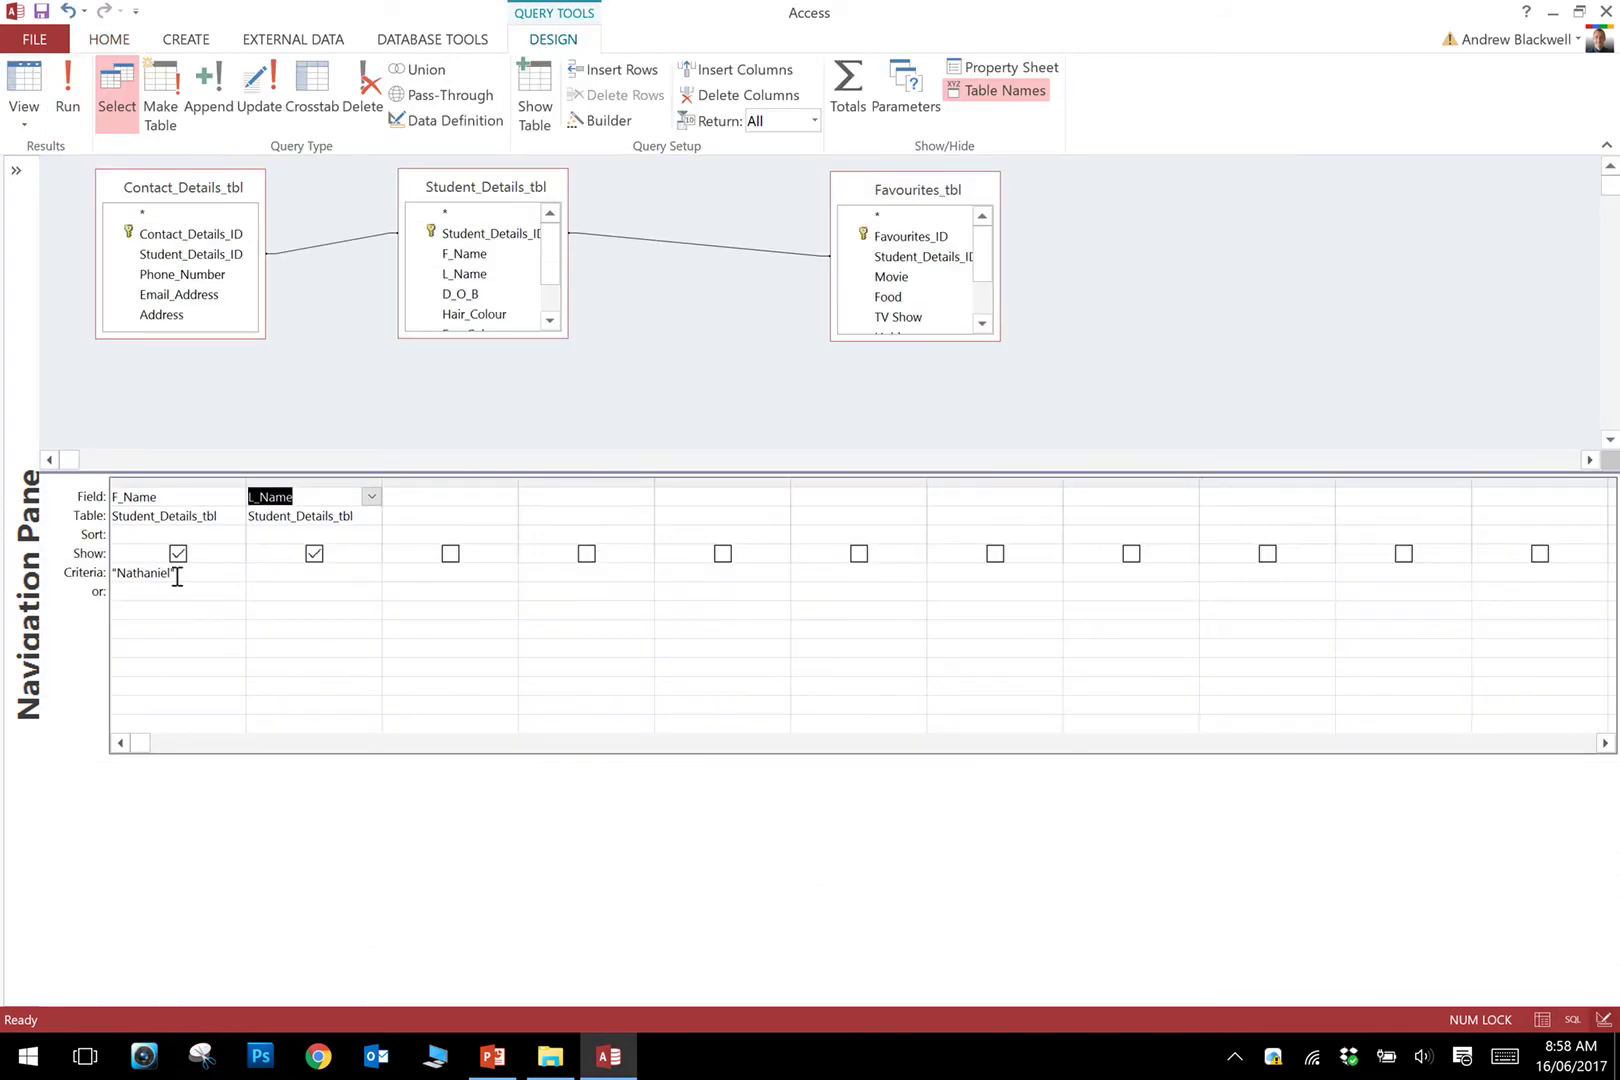
- Replace the F_Name criterion with the wildcard N* and view the query results
left_click(106, 577)
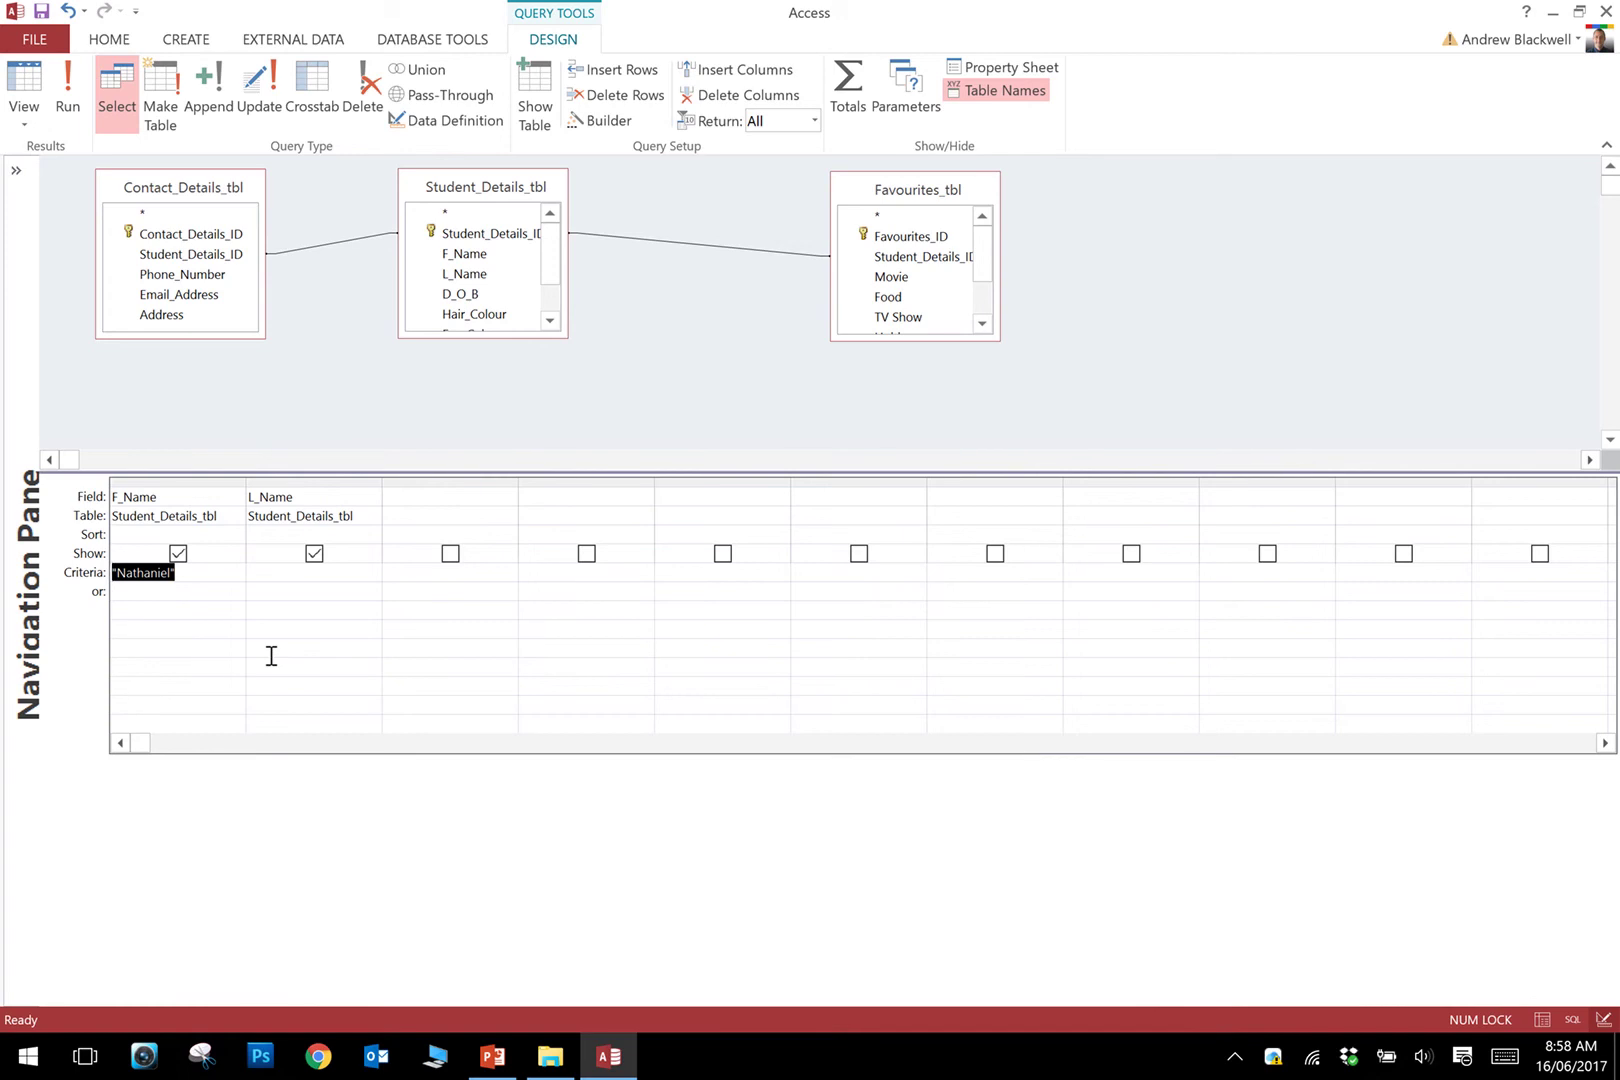
key("BackSpace")
type("N")
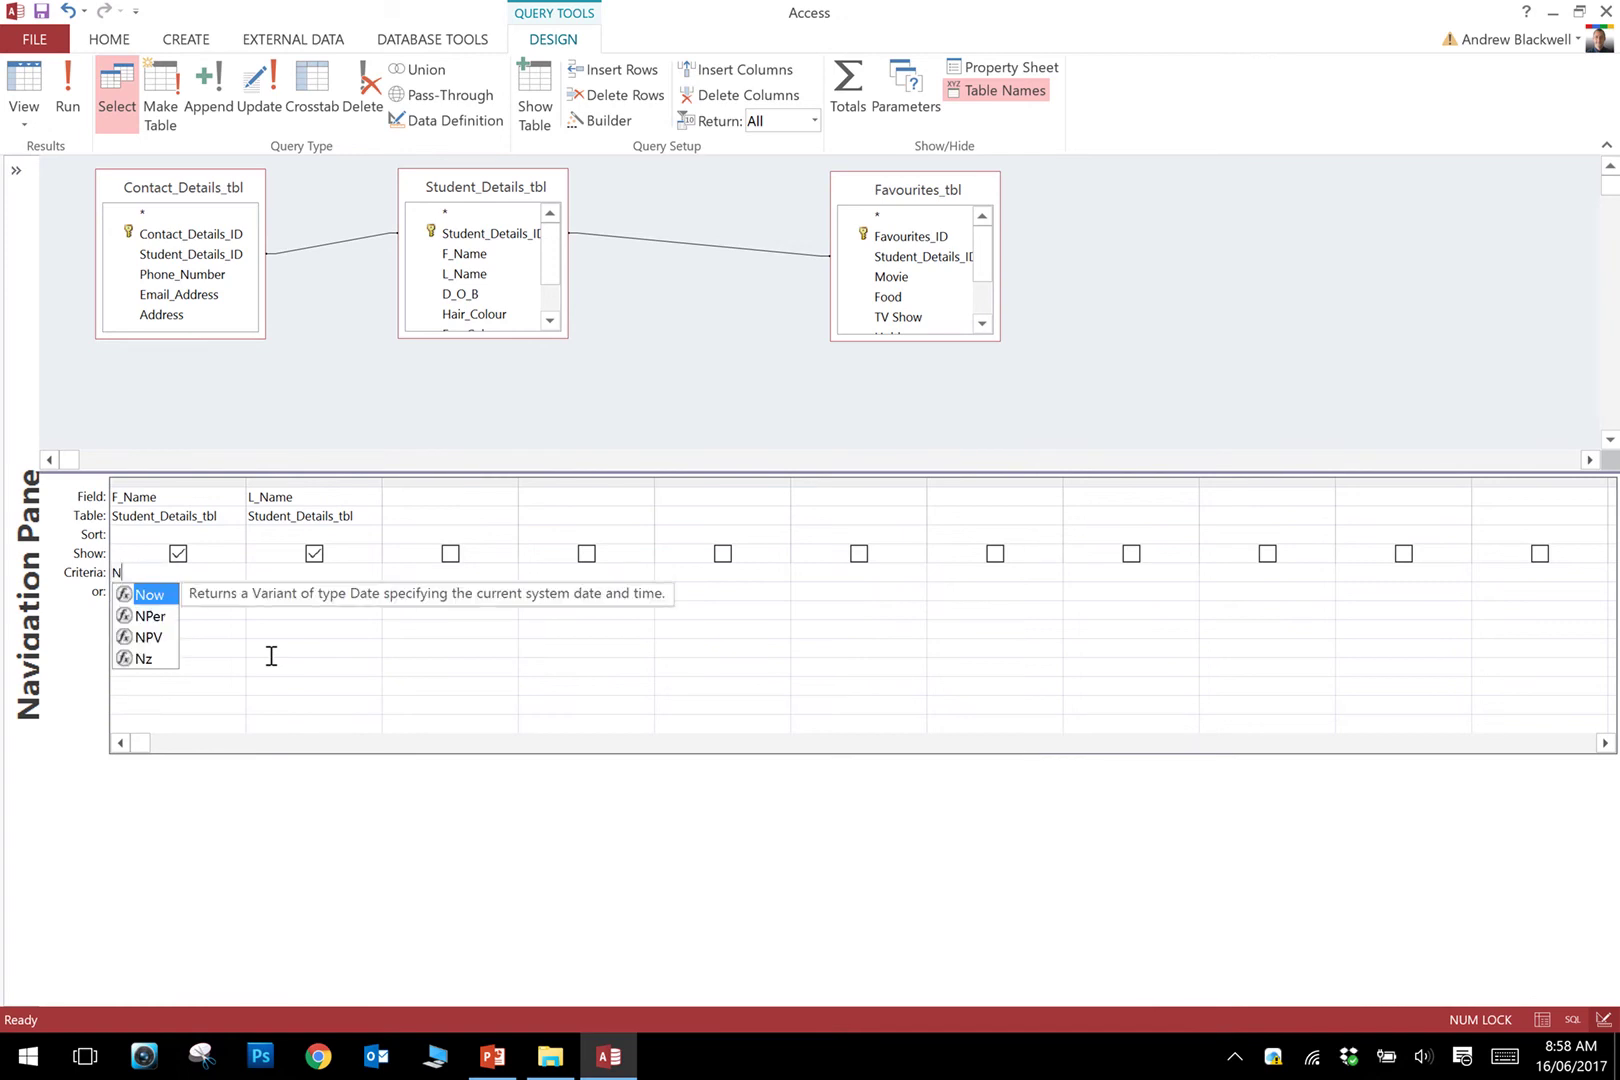
type("*")
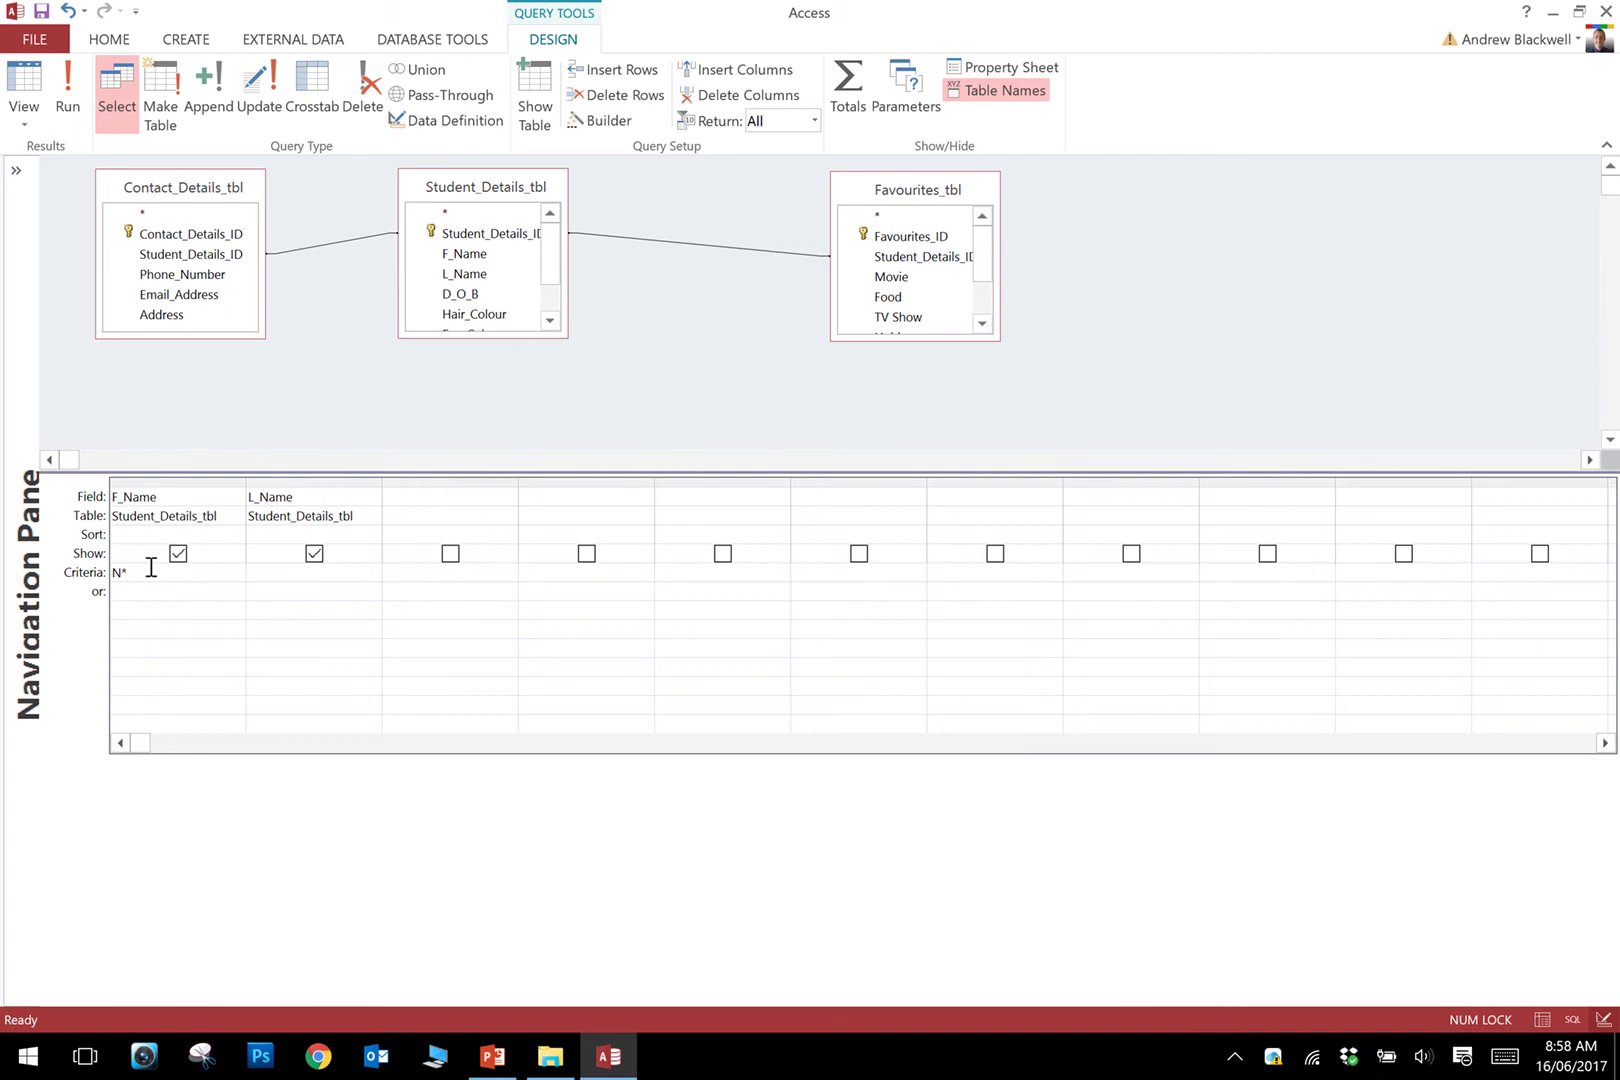
type("n*")
left_click(38, 98)
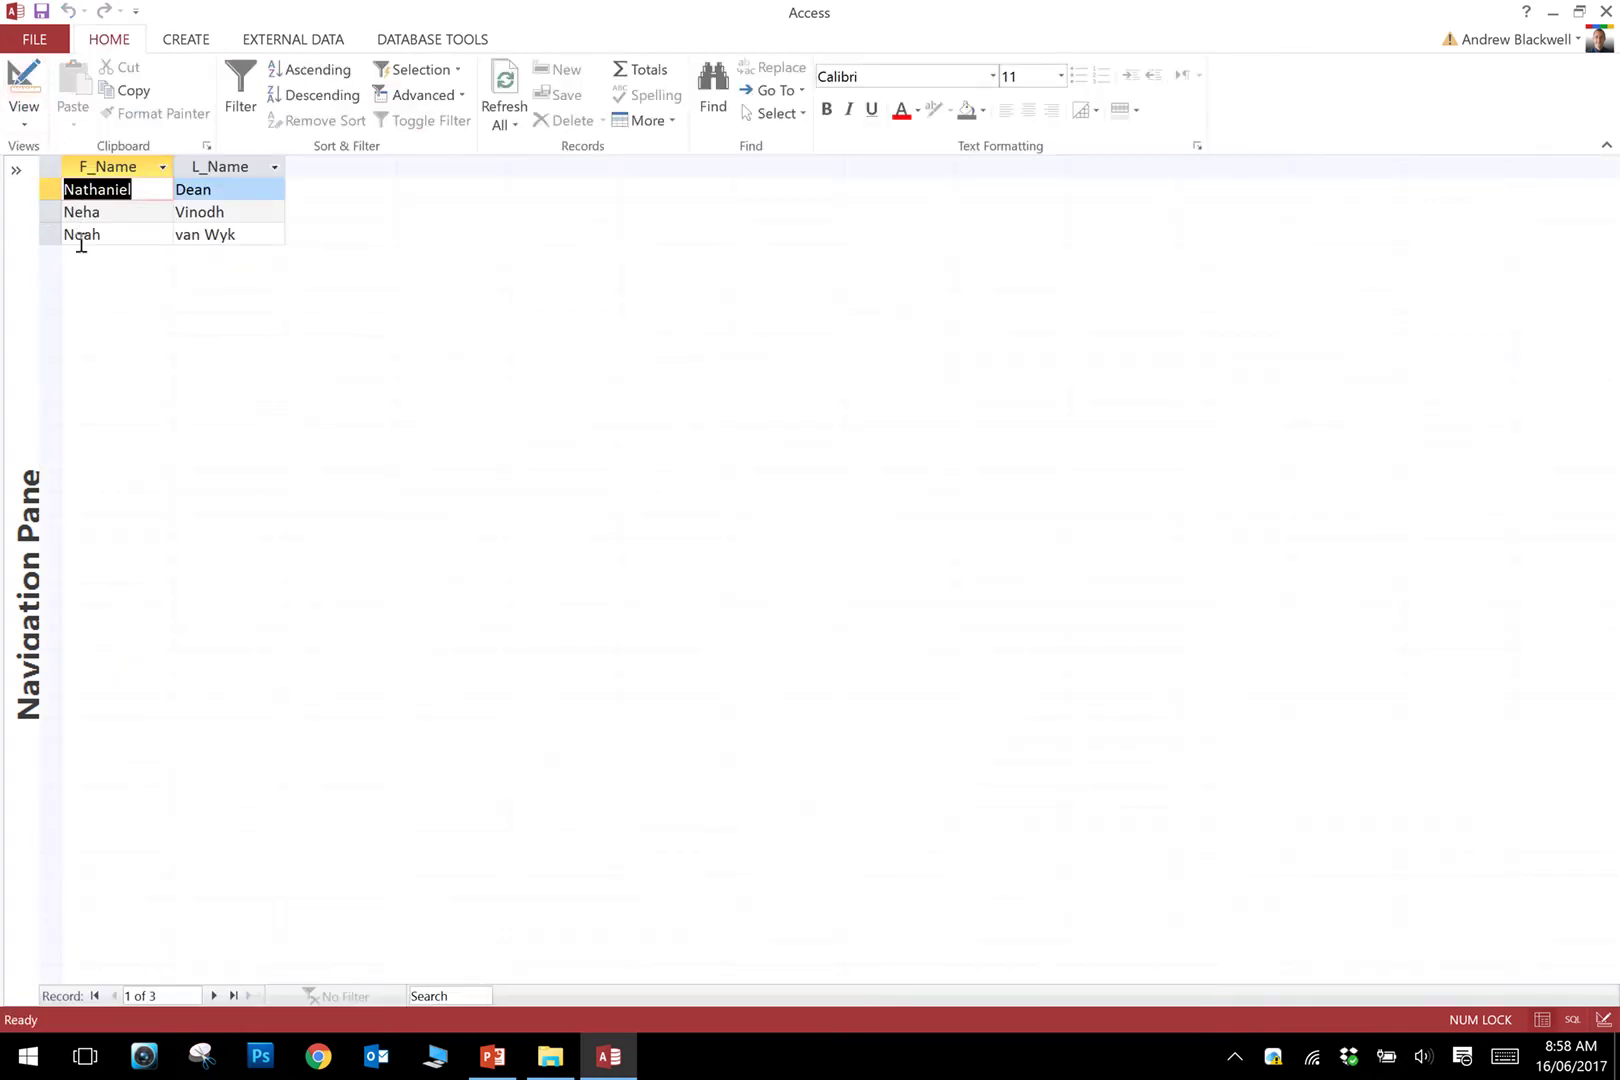
- Change the F_Name criterion to Like "*n*", check the query results, and return to design view
left_click(24, 96)
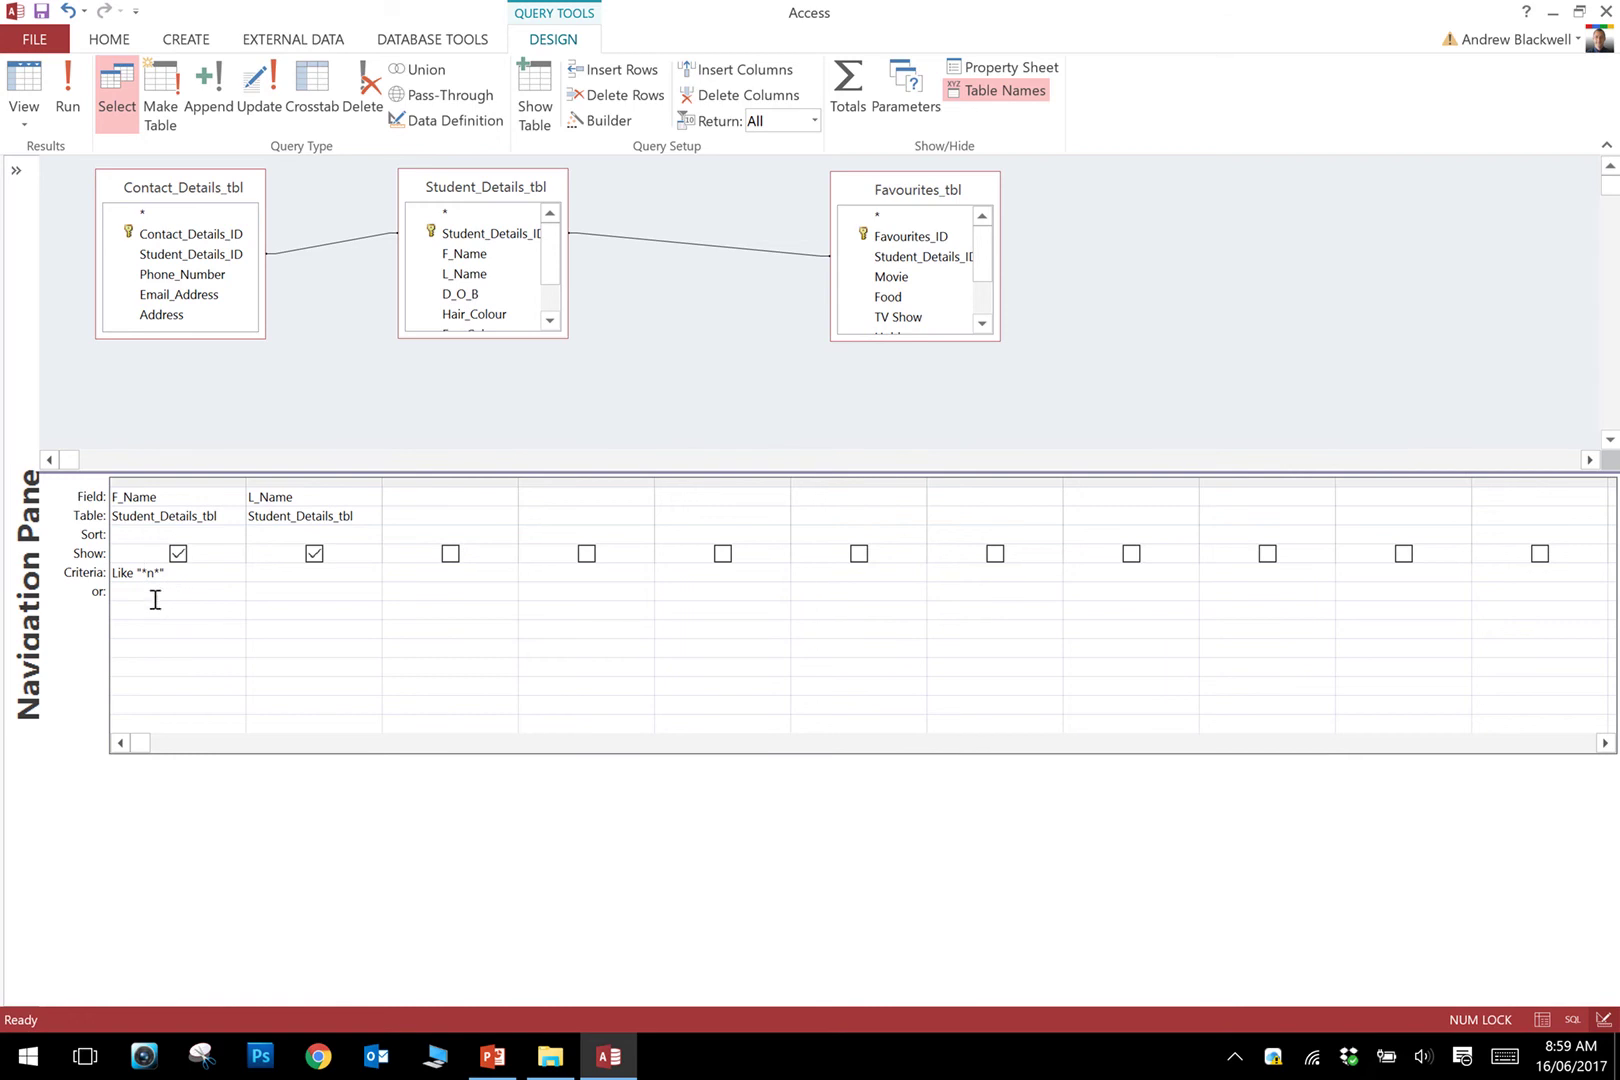
left_click(24, 80)
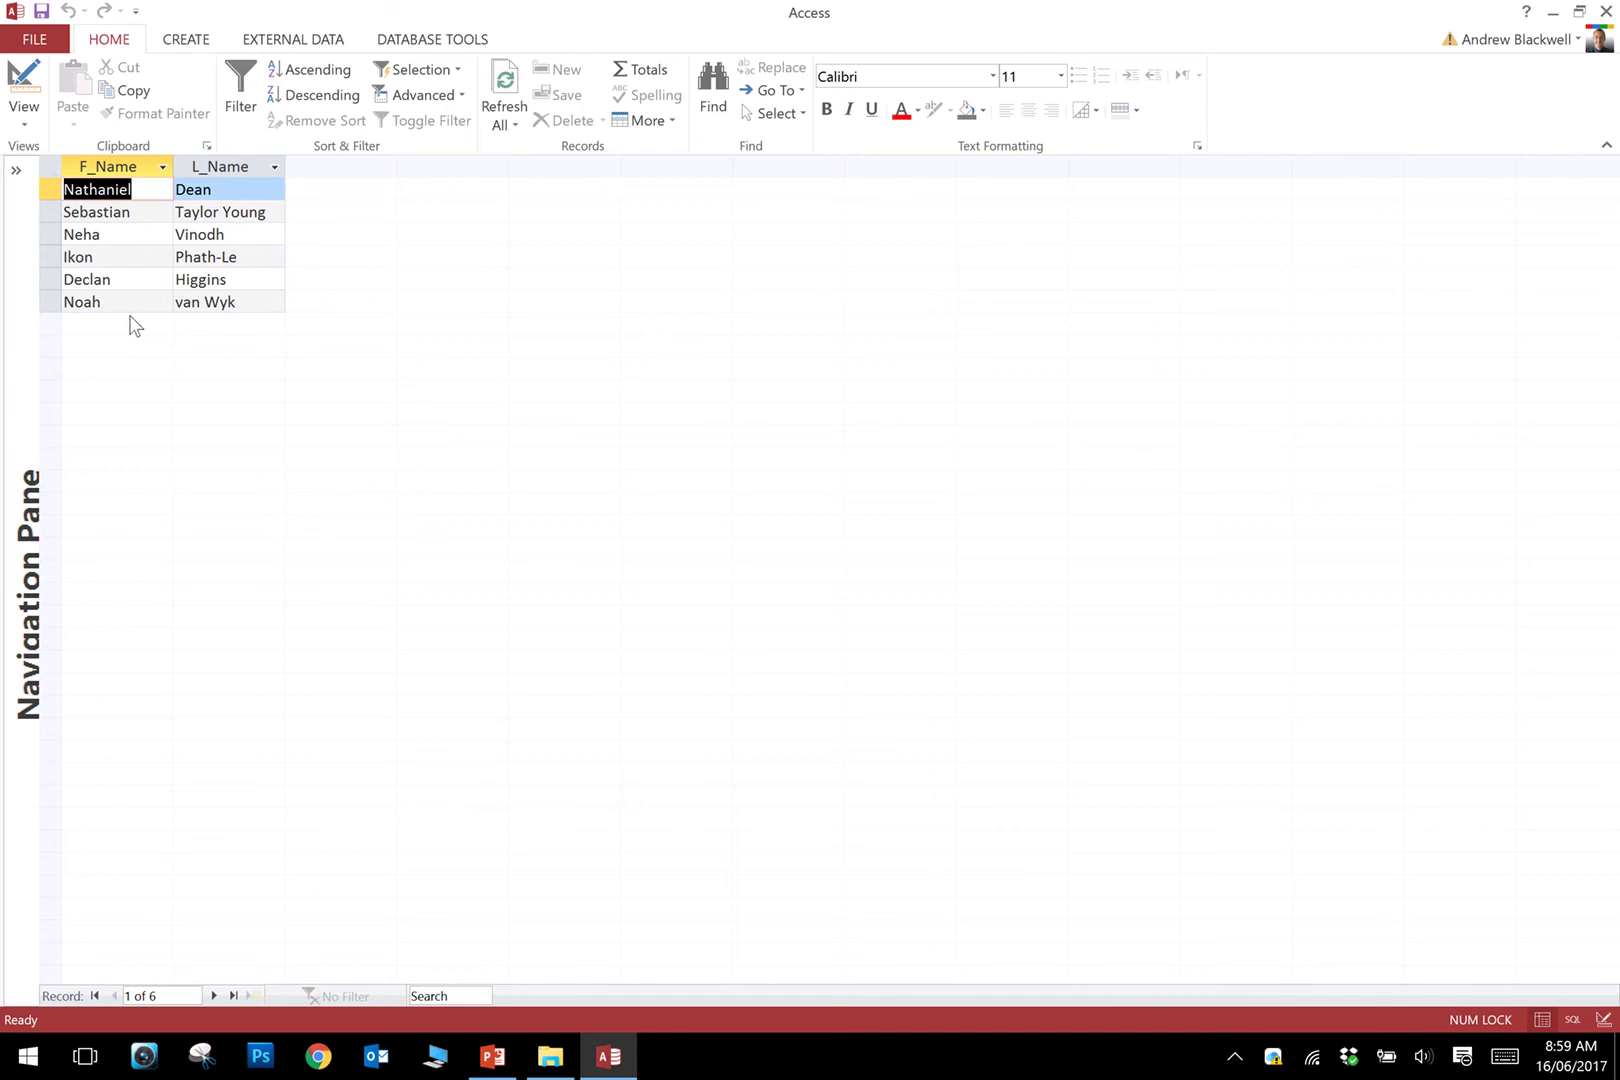
left_click(29, 88)
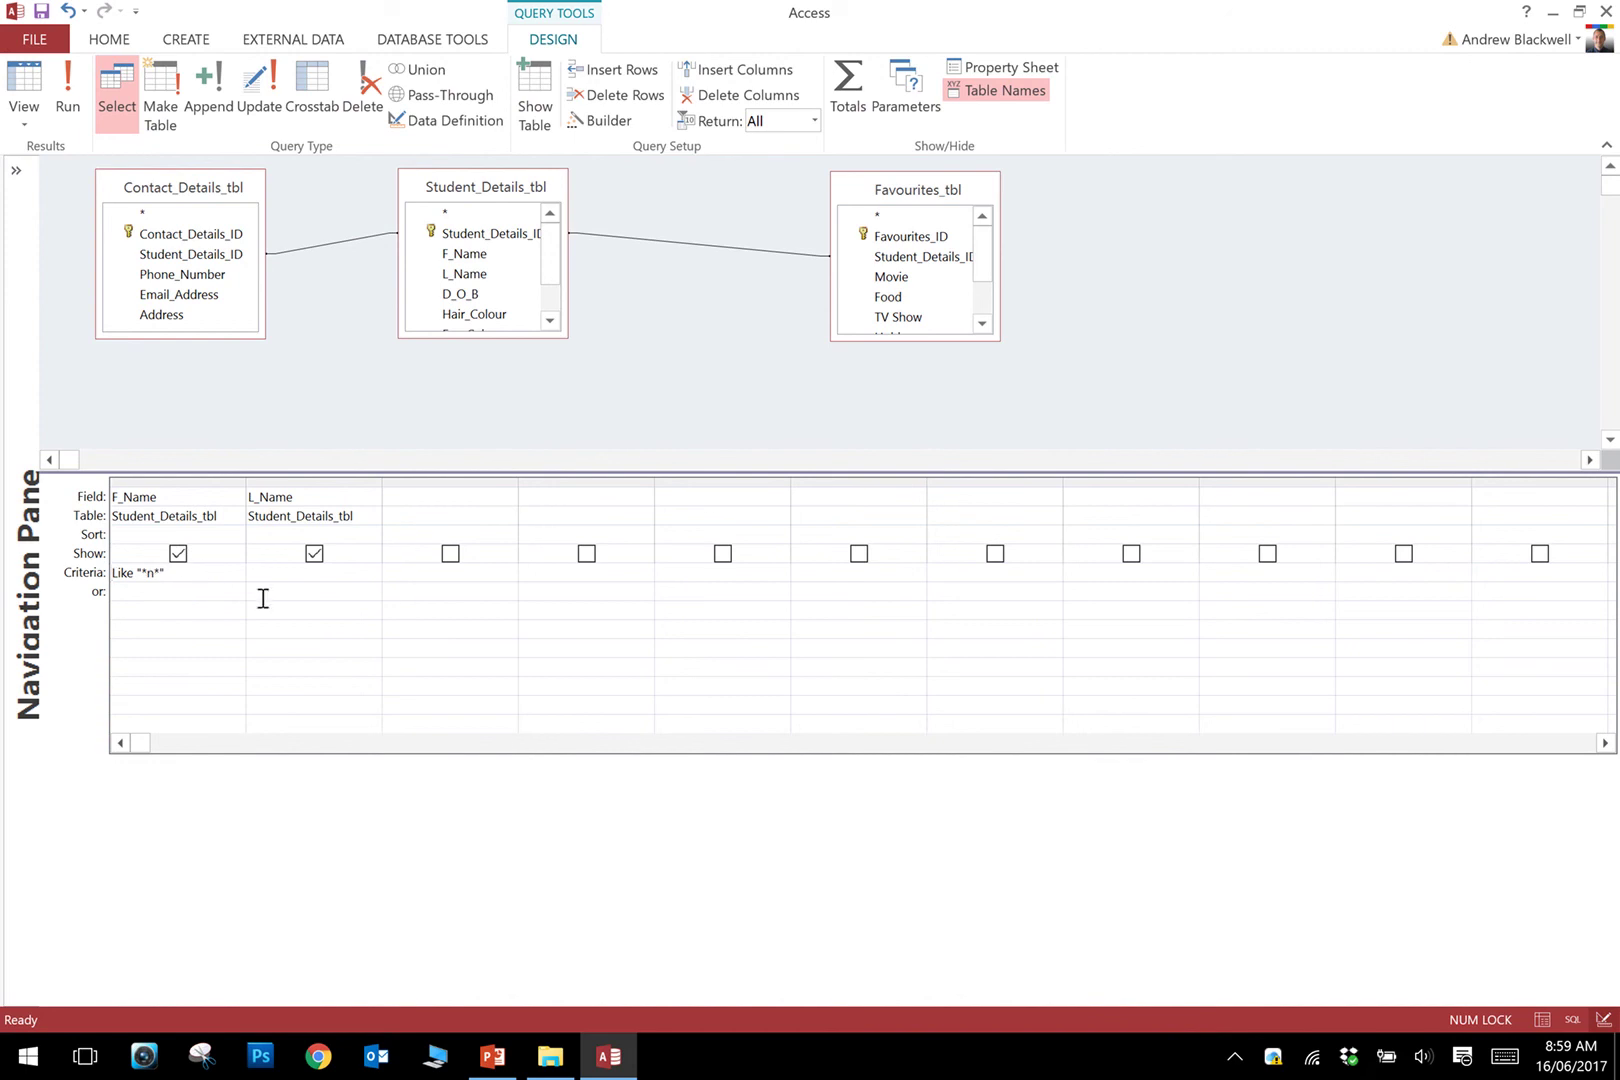
left_click(67, 88)
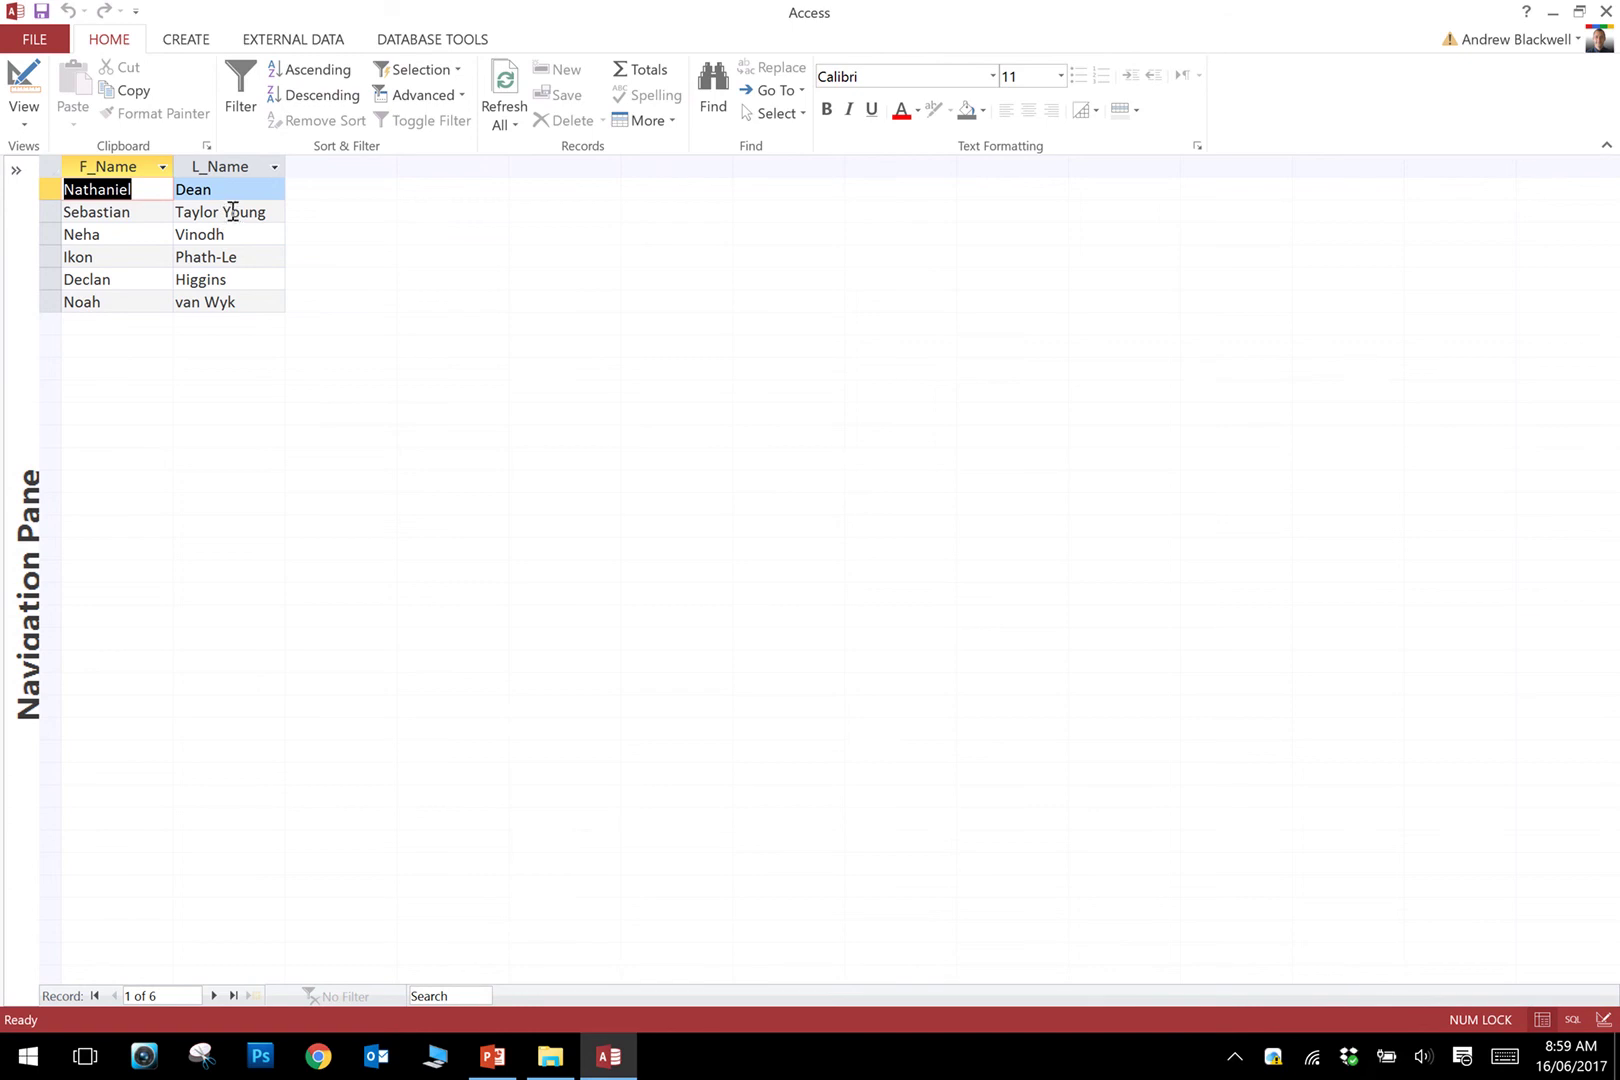
left_click(14, 88)
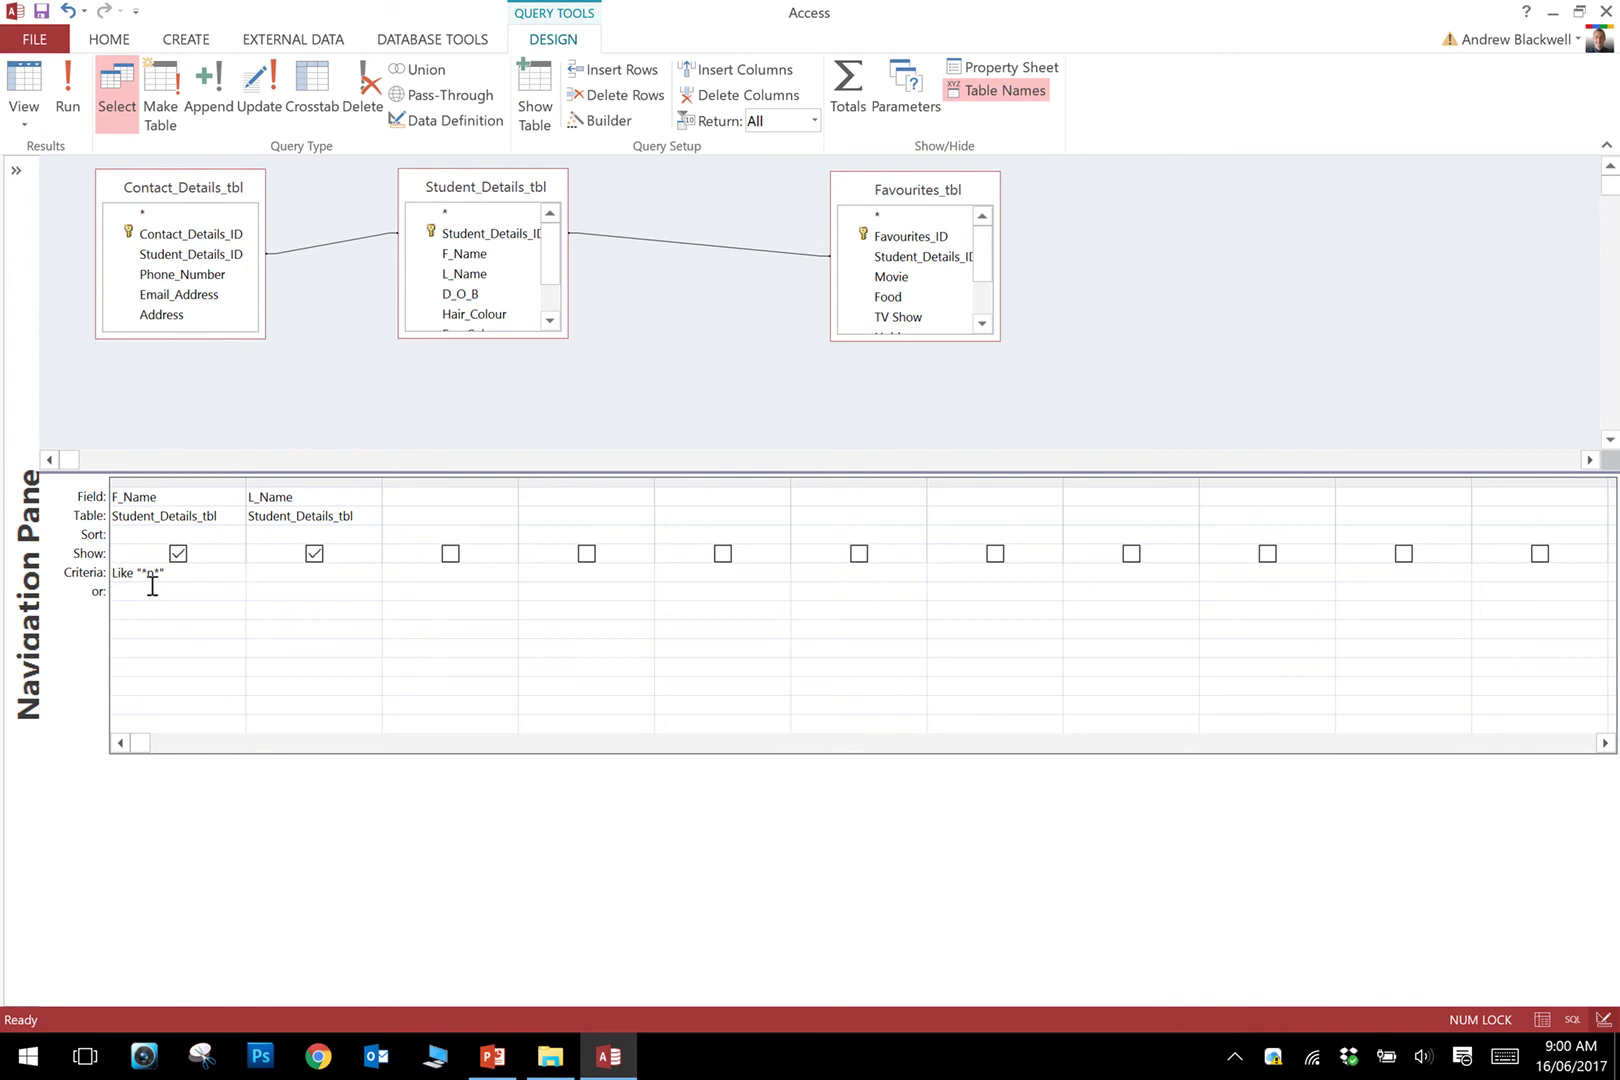
- Add the criterion *Y* for L_Name in the same row as the F_Name criterion, check the results, and return to design view
left_click(271, 592)
left_click(261, 571)
type("Y")
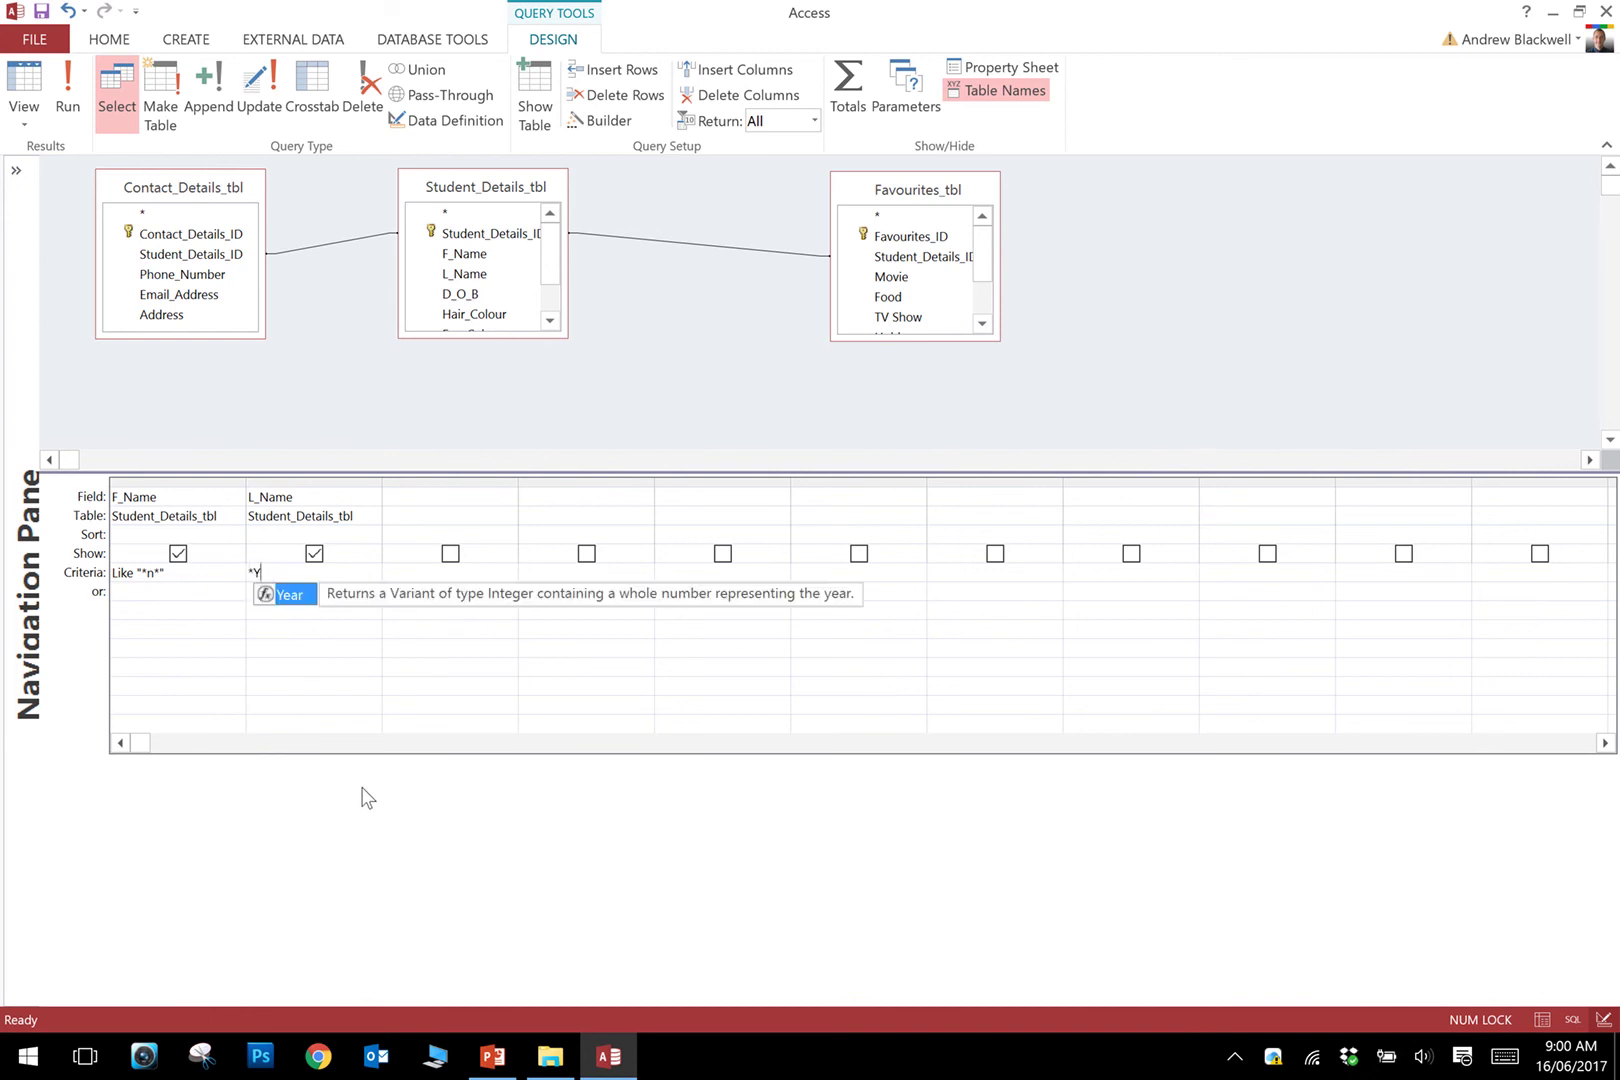
type("*")
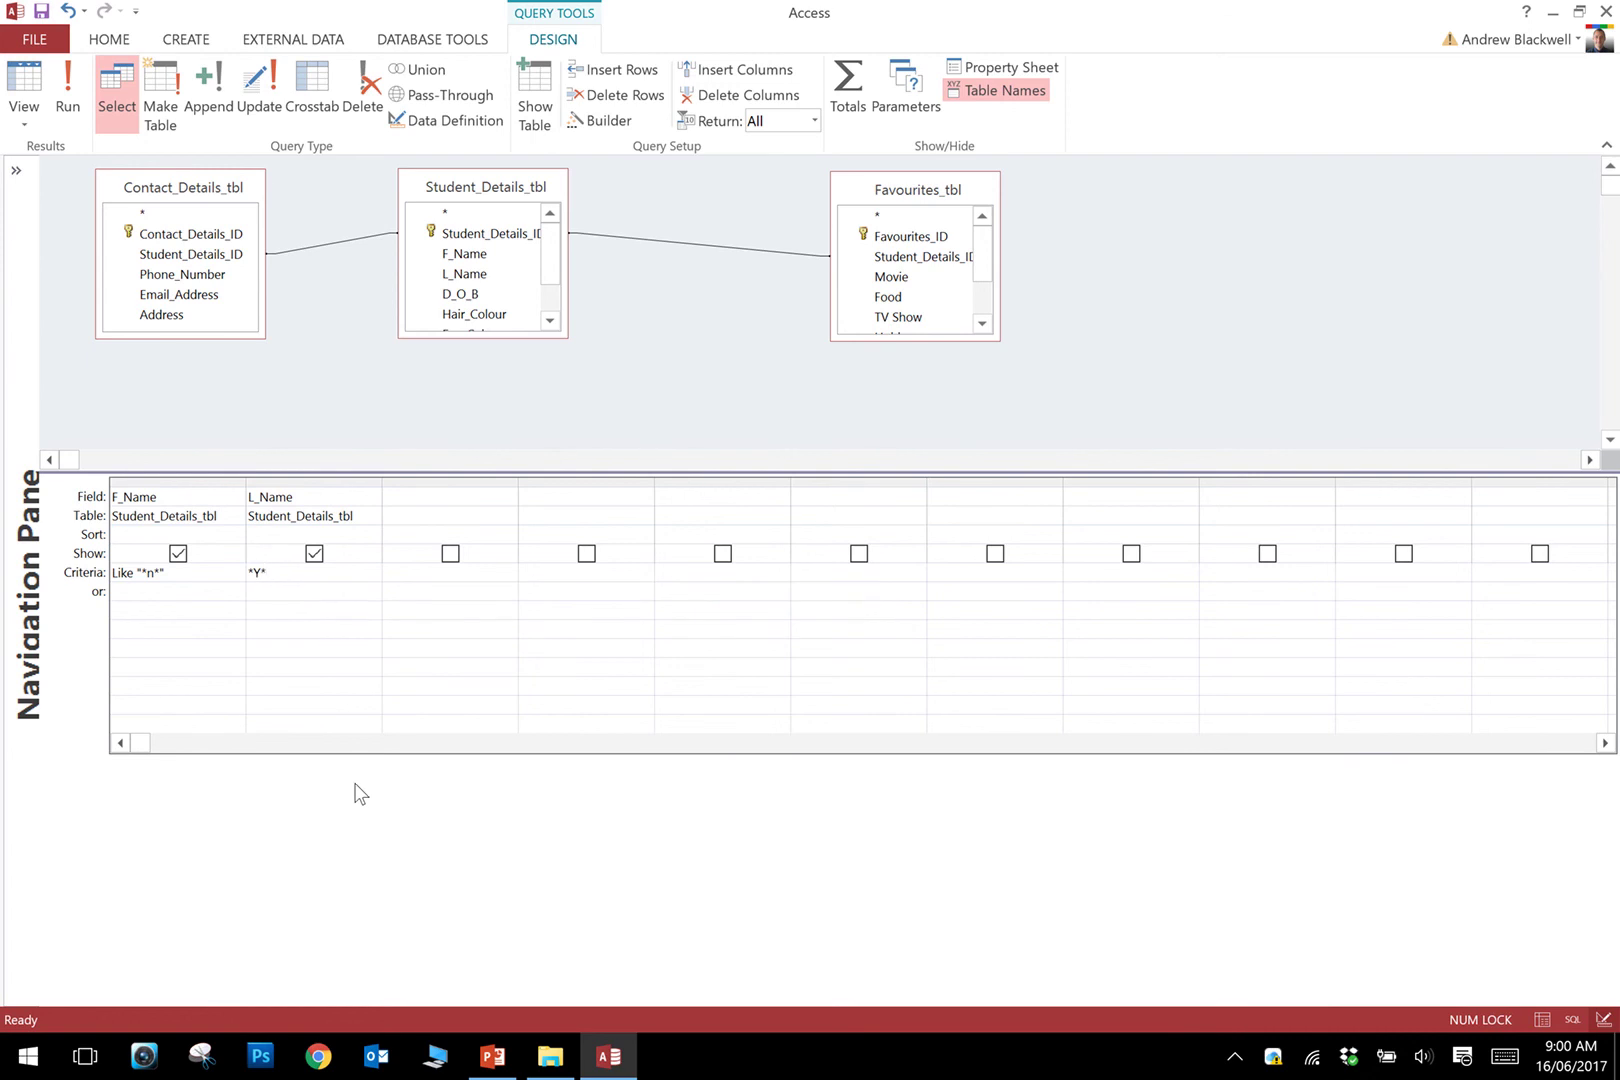
left_click(258, 572)
type("y")
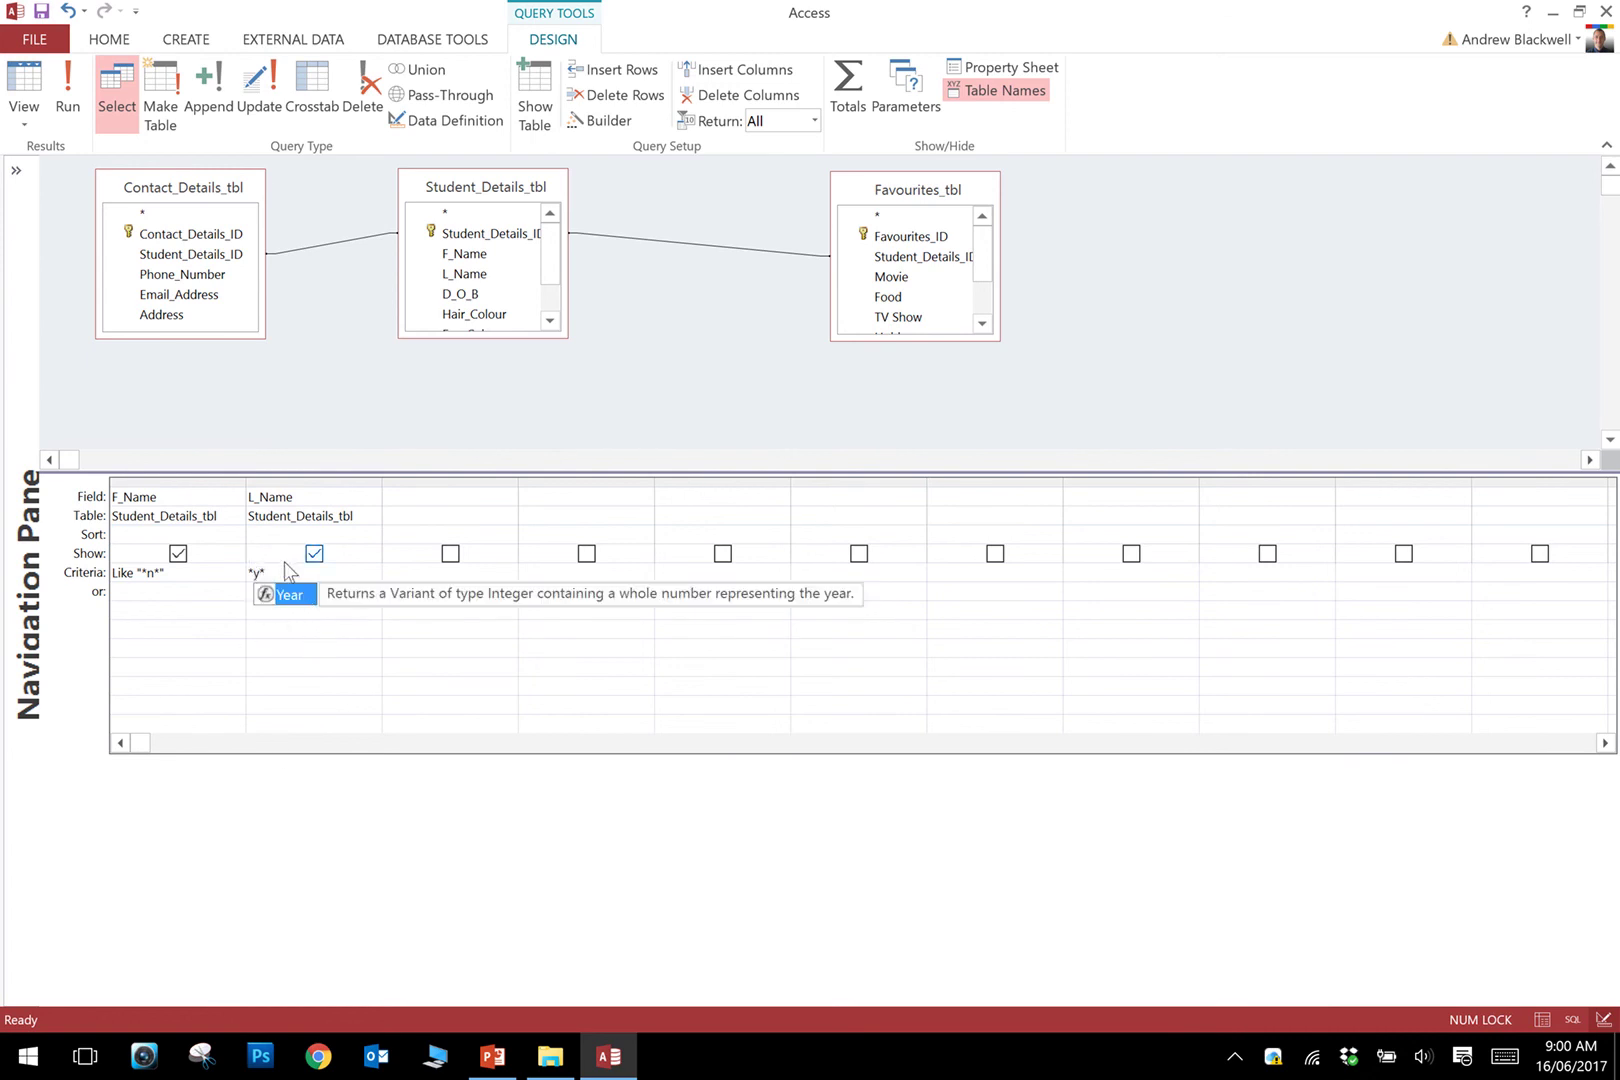
key("BackSpace")
type("Y")
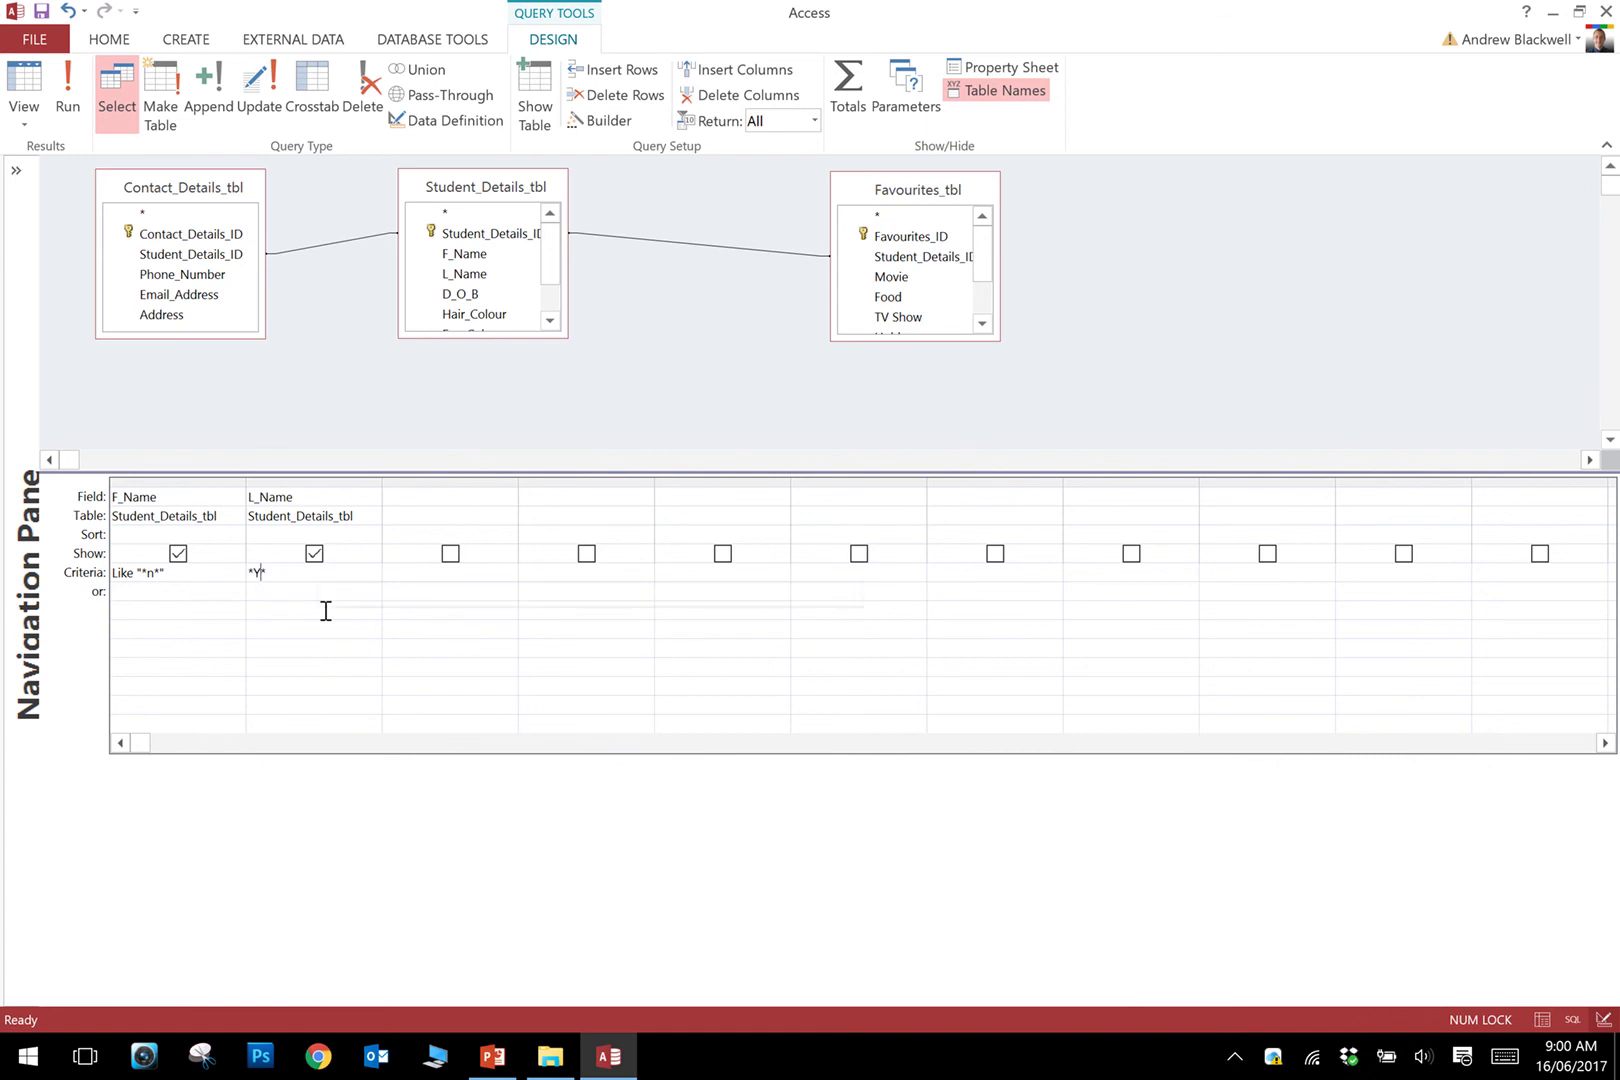
left_click(23, 85)
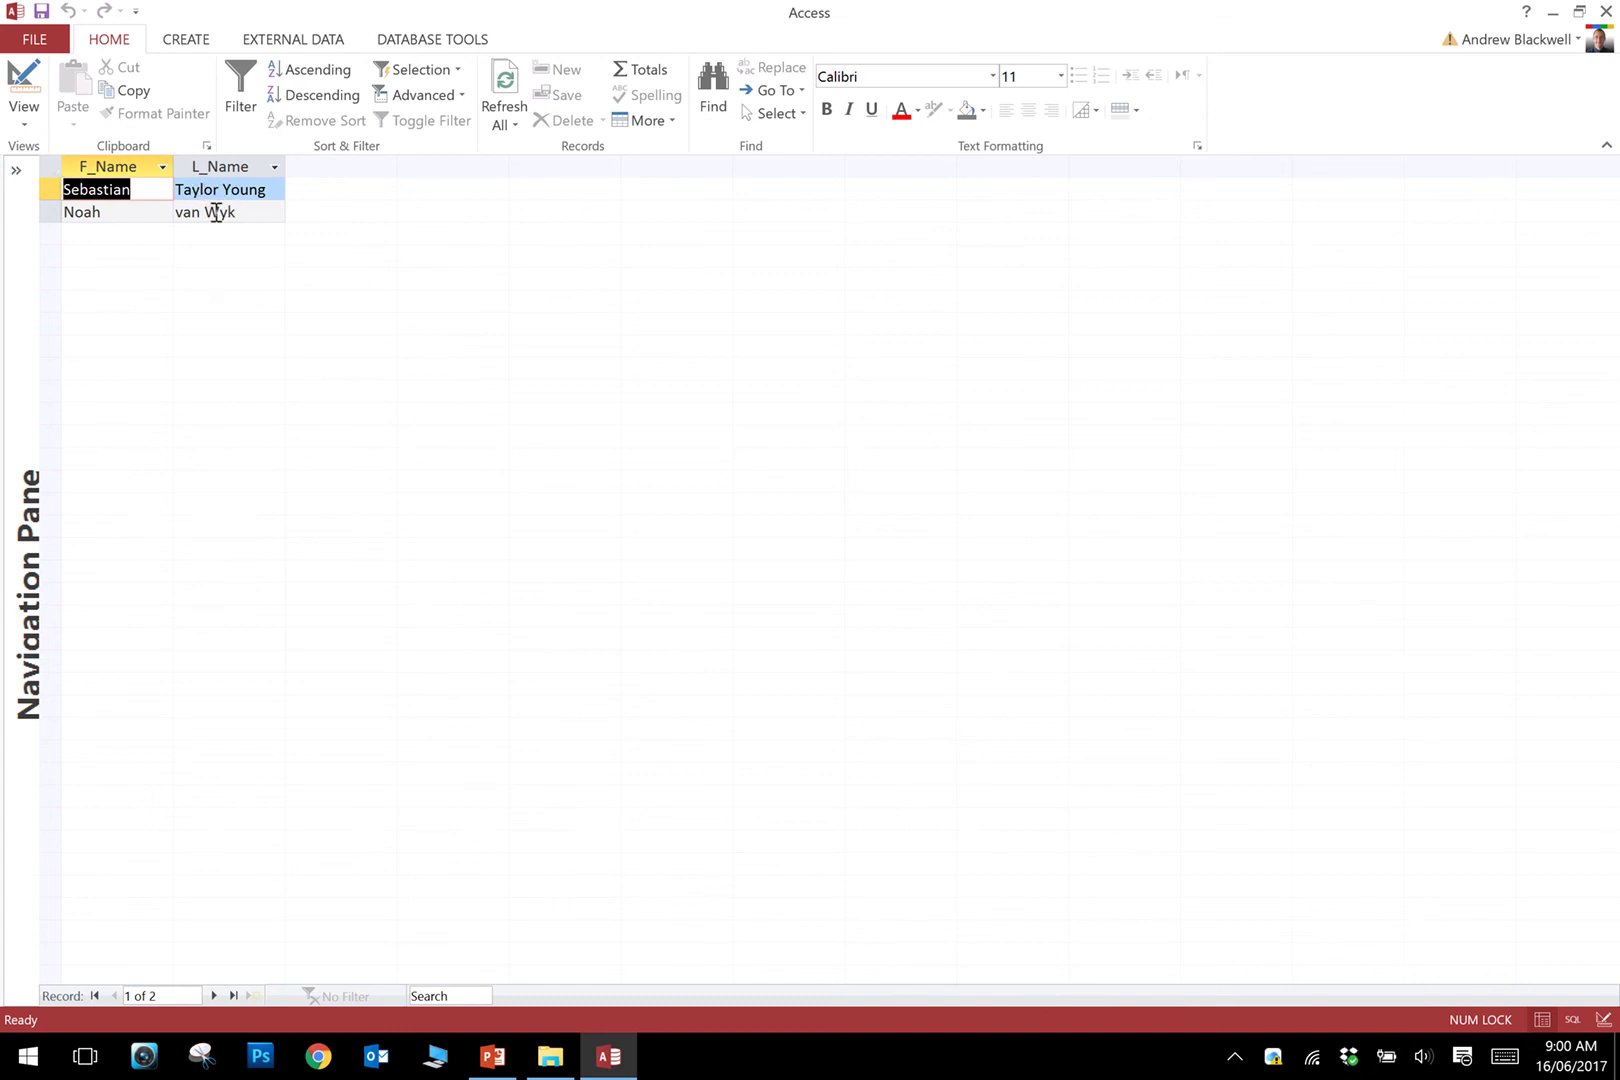
left_click(26, 90)
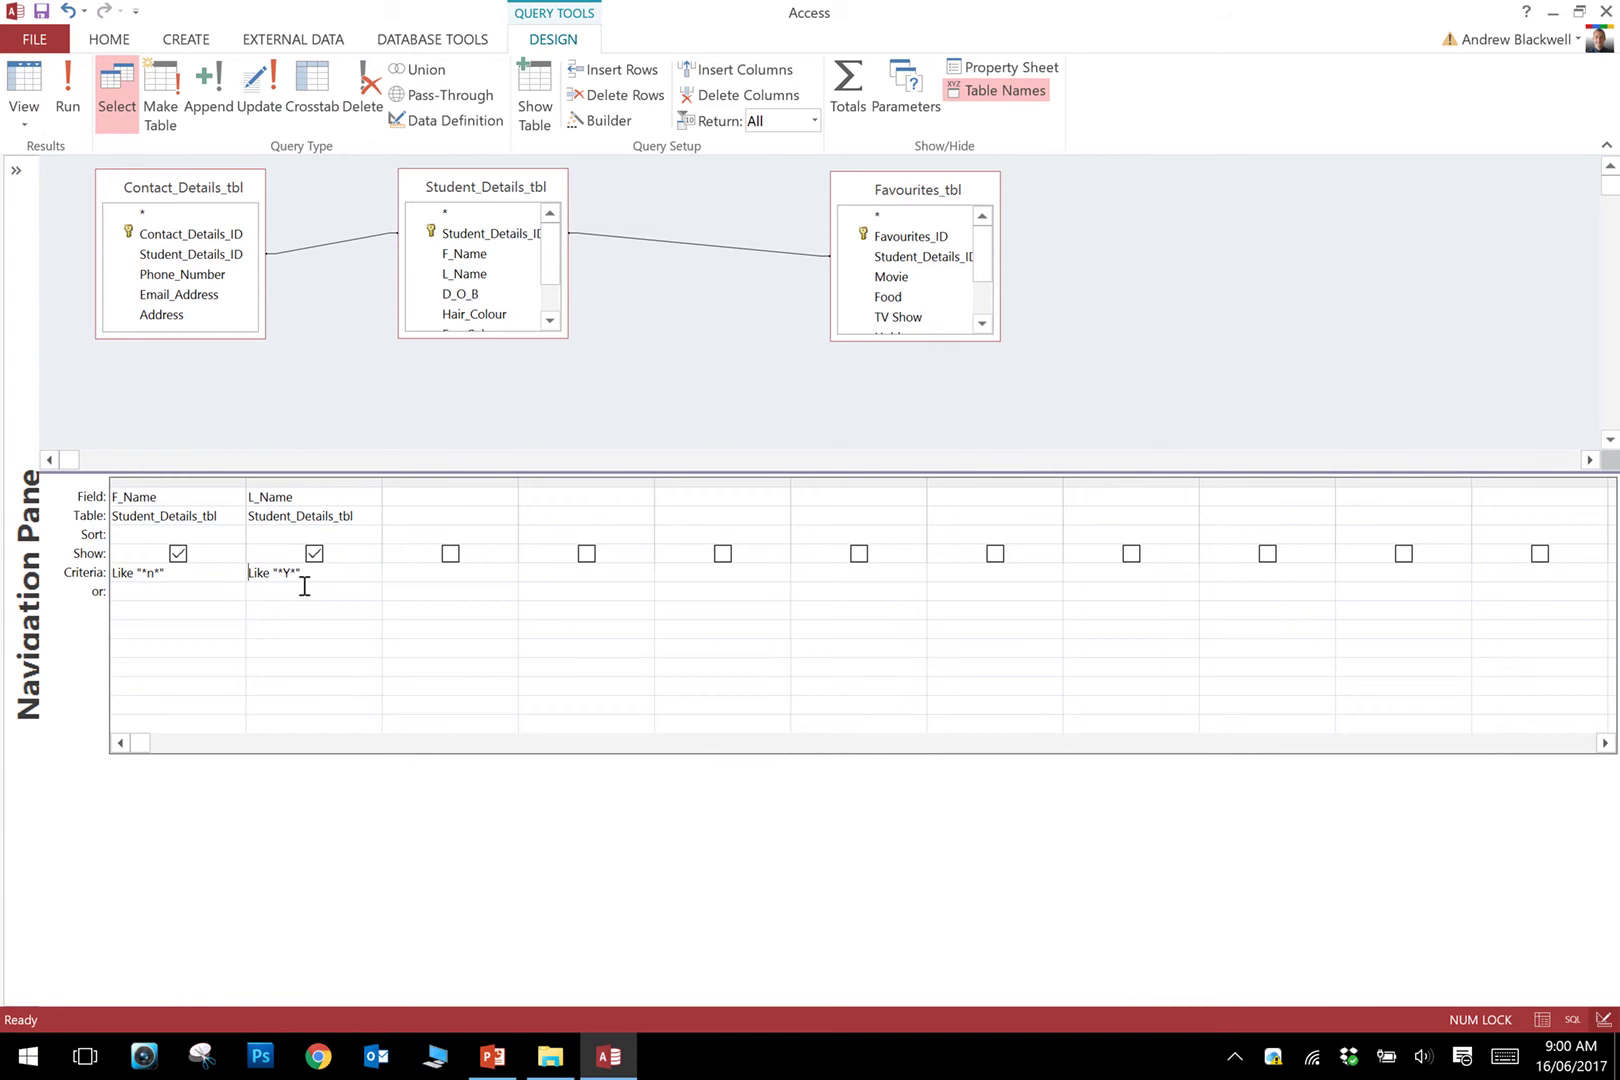
- Move the L_Name criterion Like "*Y*" to the "or" row, check the query results, and return to design view
left_click_drag(304, 580, 240, 574)
key("ctrl+c")
key("Delete")
left_click(274, 594)
key("ctrl+v")
left_click(14, 86)
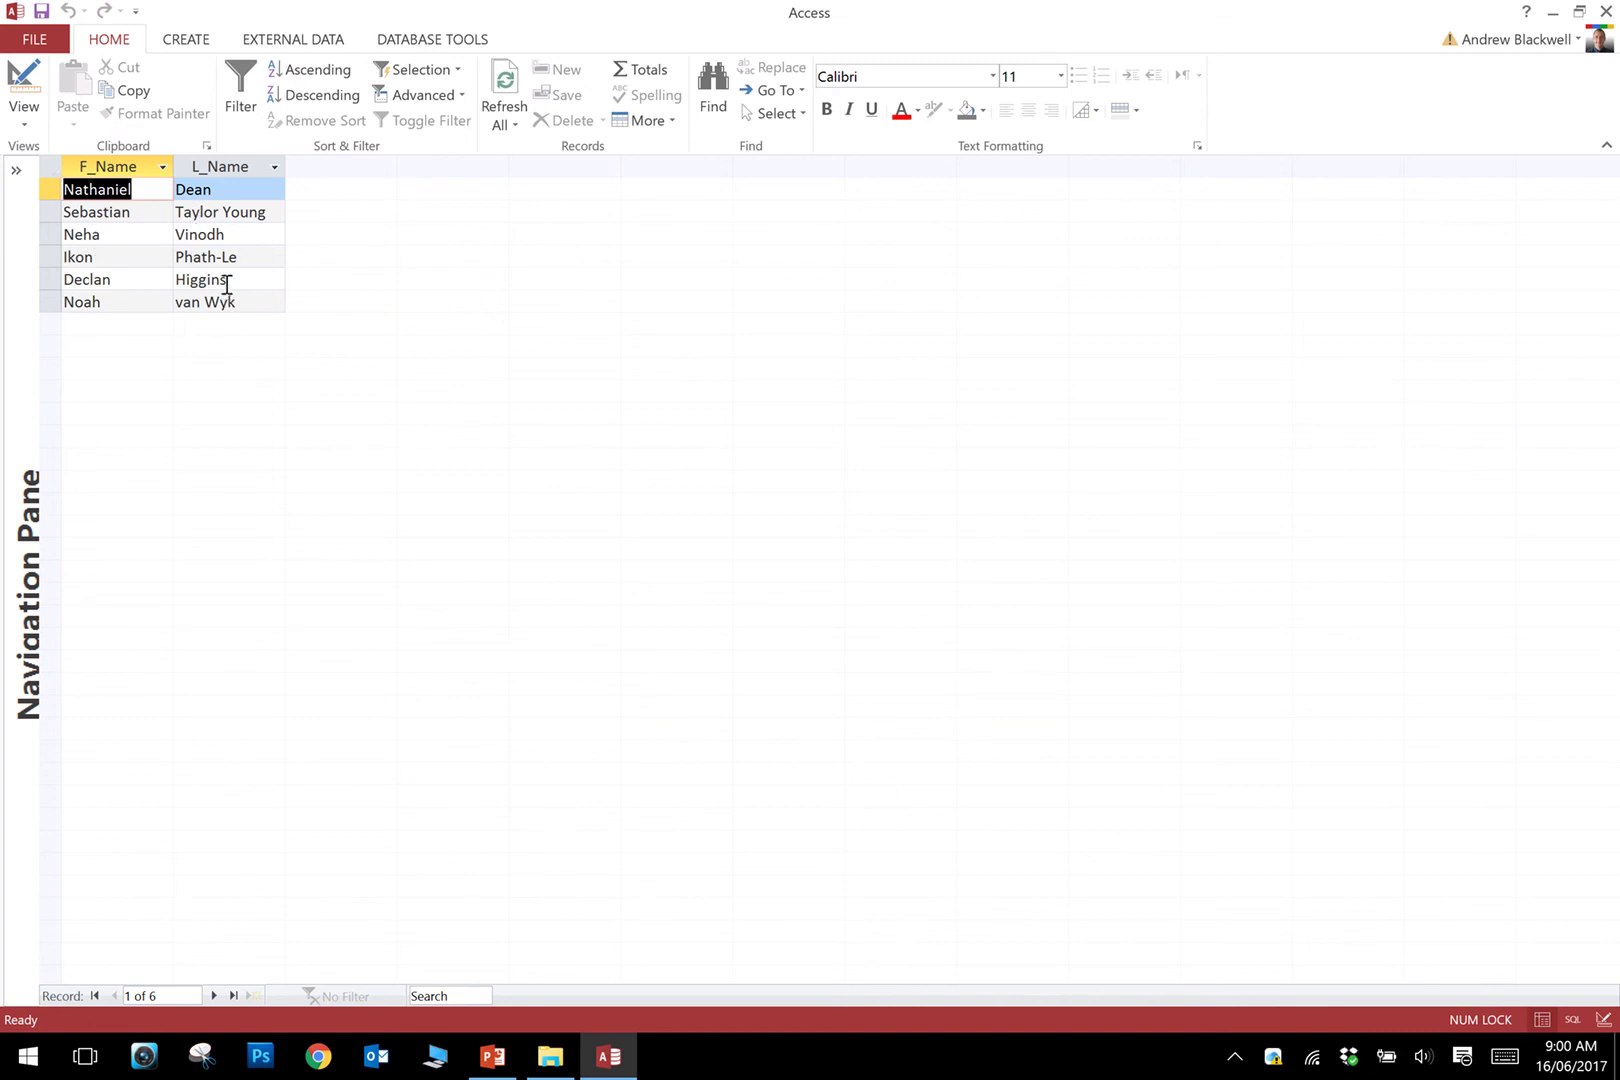
left_click(24, 80)
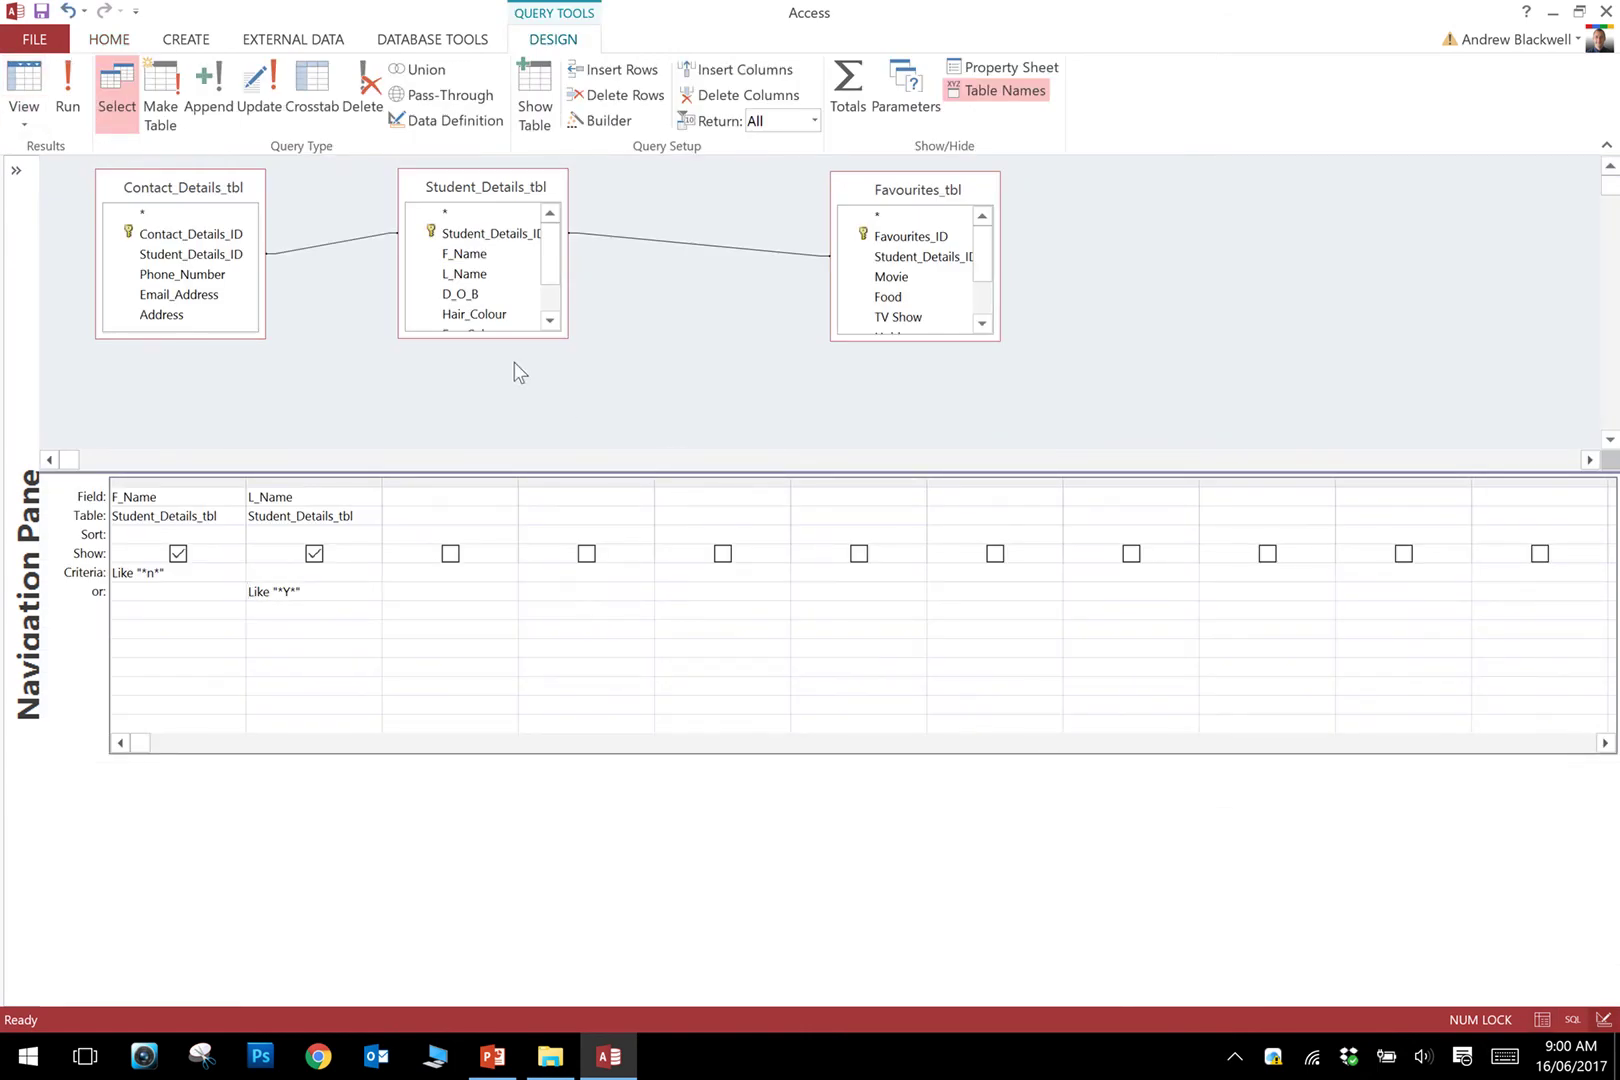
- Add the Height(cm) field from Student_Details_tbl to the query grid after L_Name
scroll(547, 327, "down", 1)
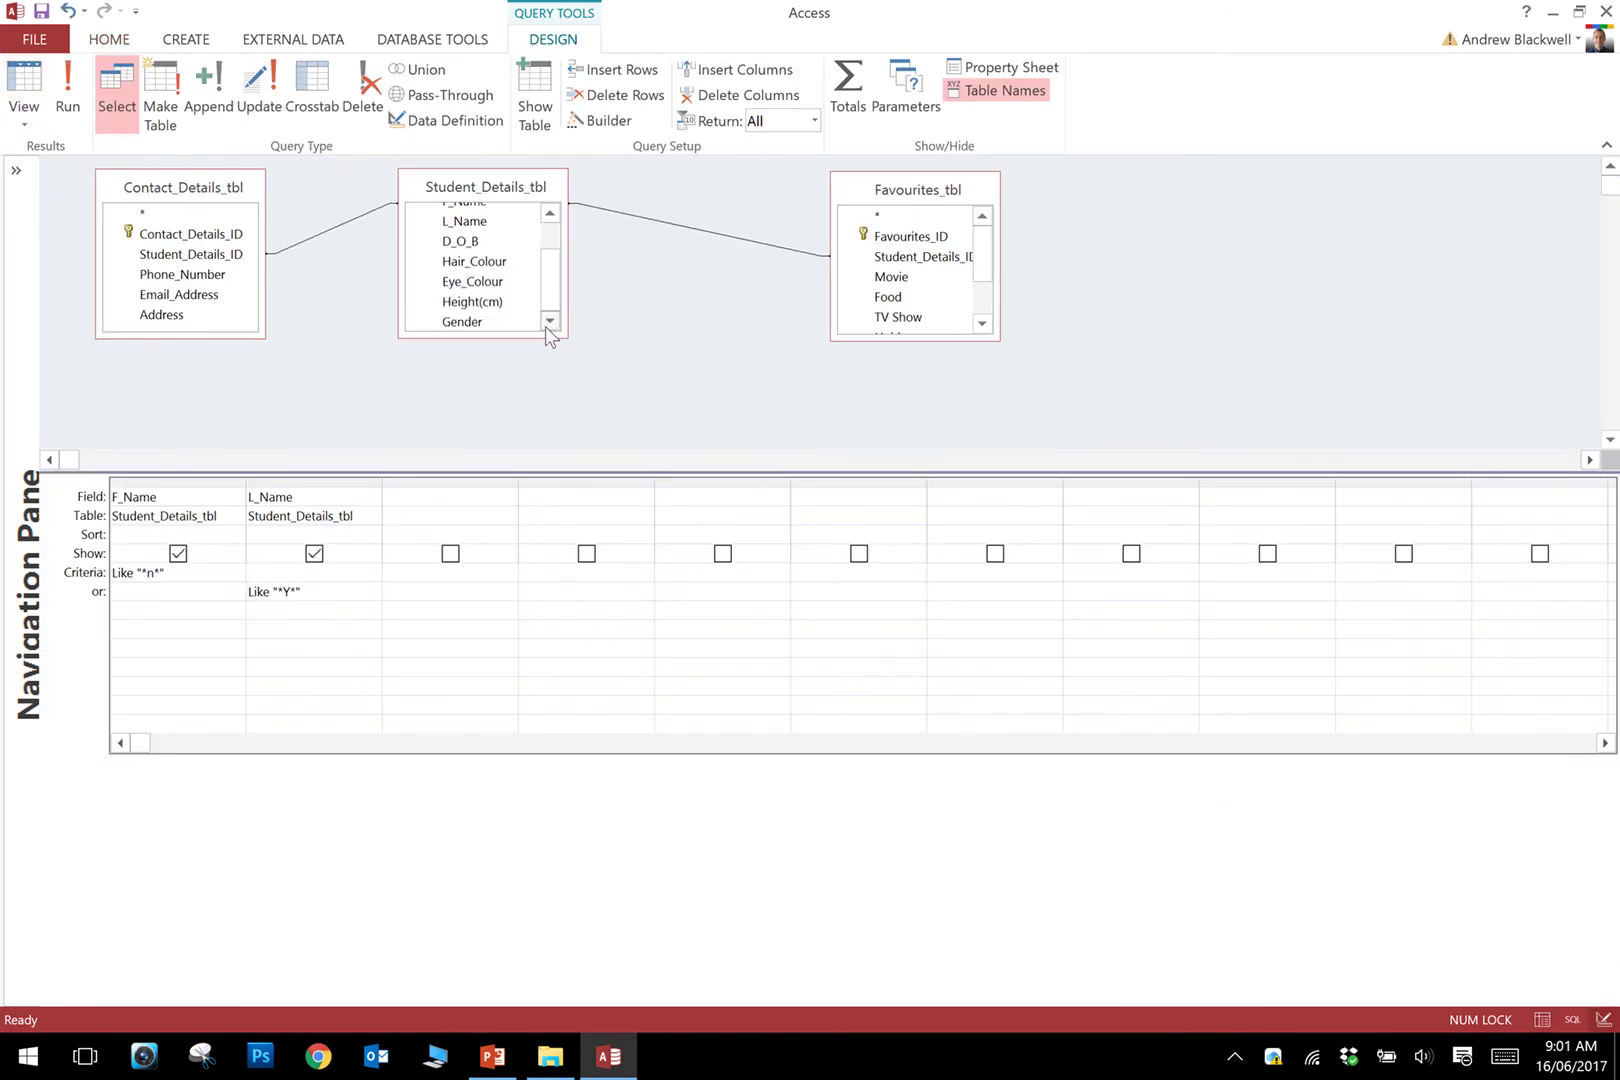
left_click(470, 495)
double_click(485, 303)
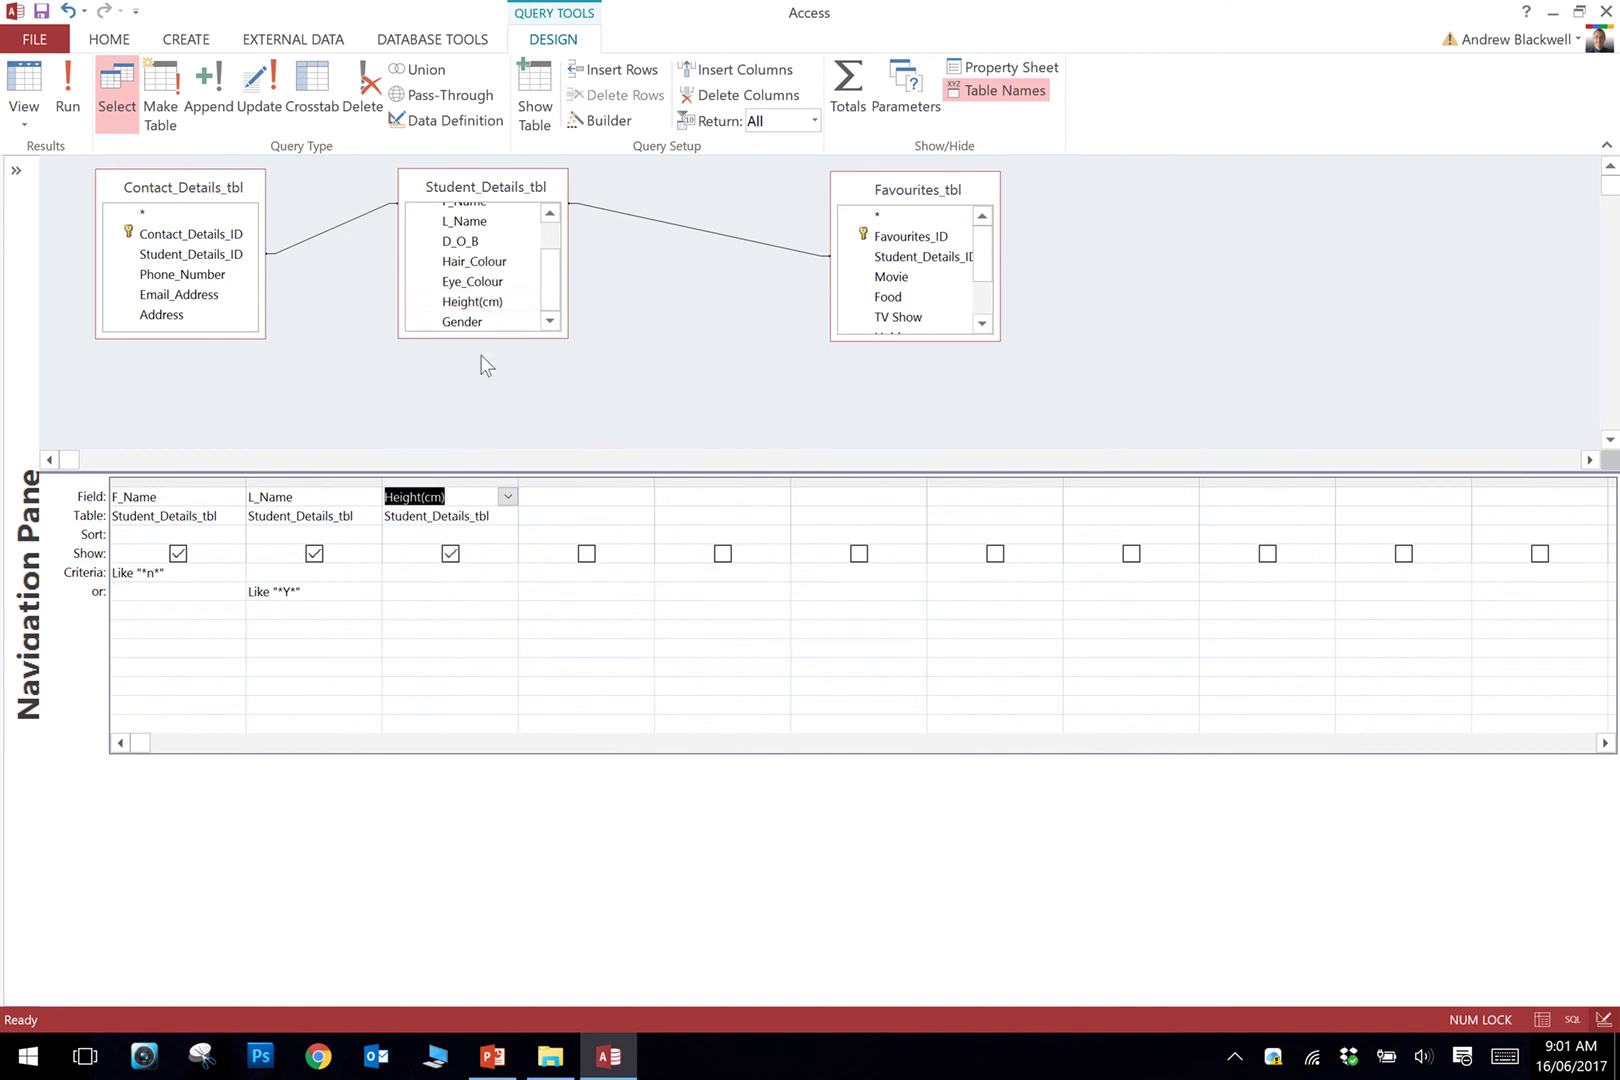
- Clear the Like "*Y*" criterion from L_Name and the Like "*n*" criterion from F_Name
left_click(326, 580)
key("Escape")
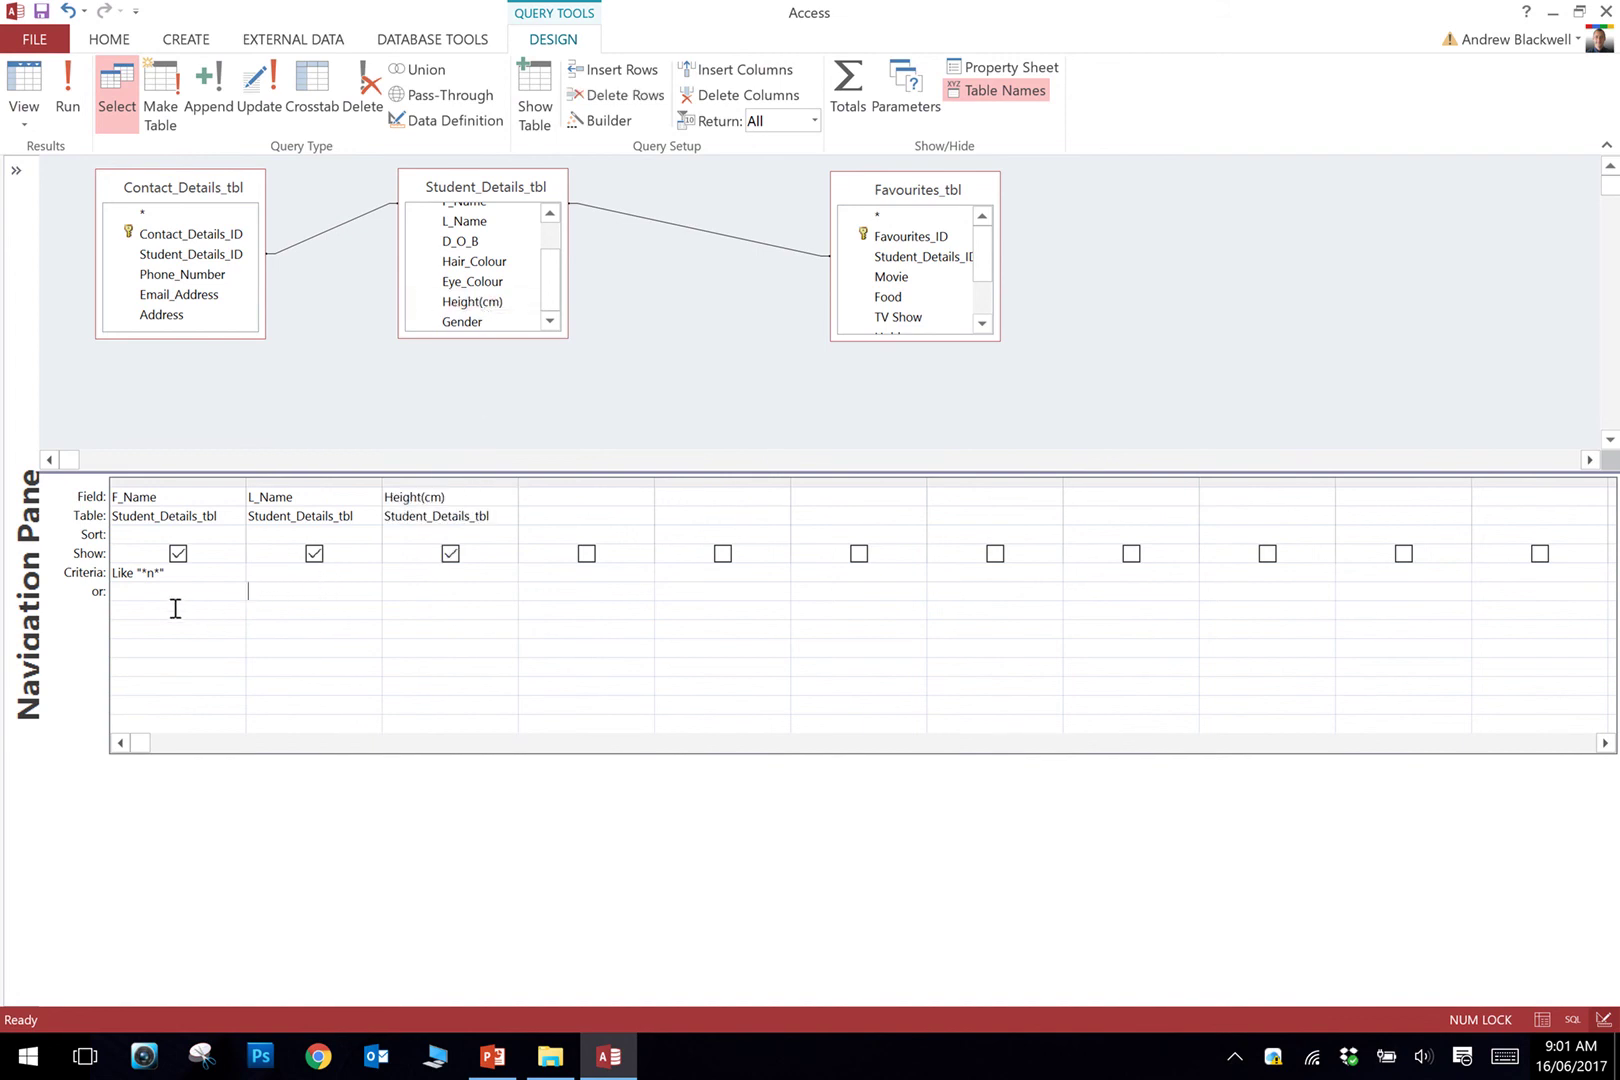
left_click(166, 575)
key("BackSpace")
key("BackSpace")
key("BackSpace")
key("BackSpace")
key("BackSpace")
key("BackSpace")
key("BackSpace")
key("BackSpace")
key("BackSpace")
key("BackSpace")
key("BackSpace")
- Filter Height(cm) with the criterion >180, check the query results, and return to design view
left_click(5, 83)
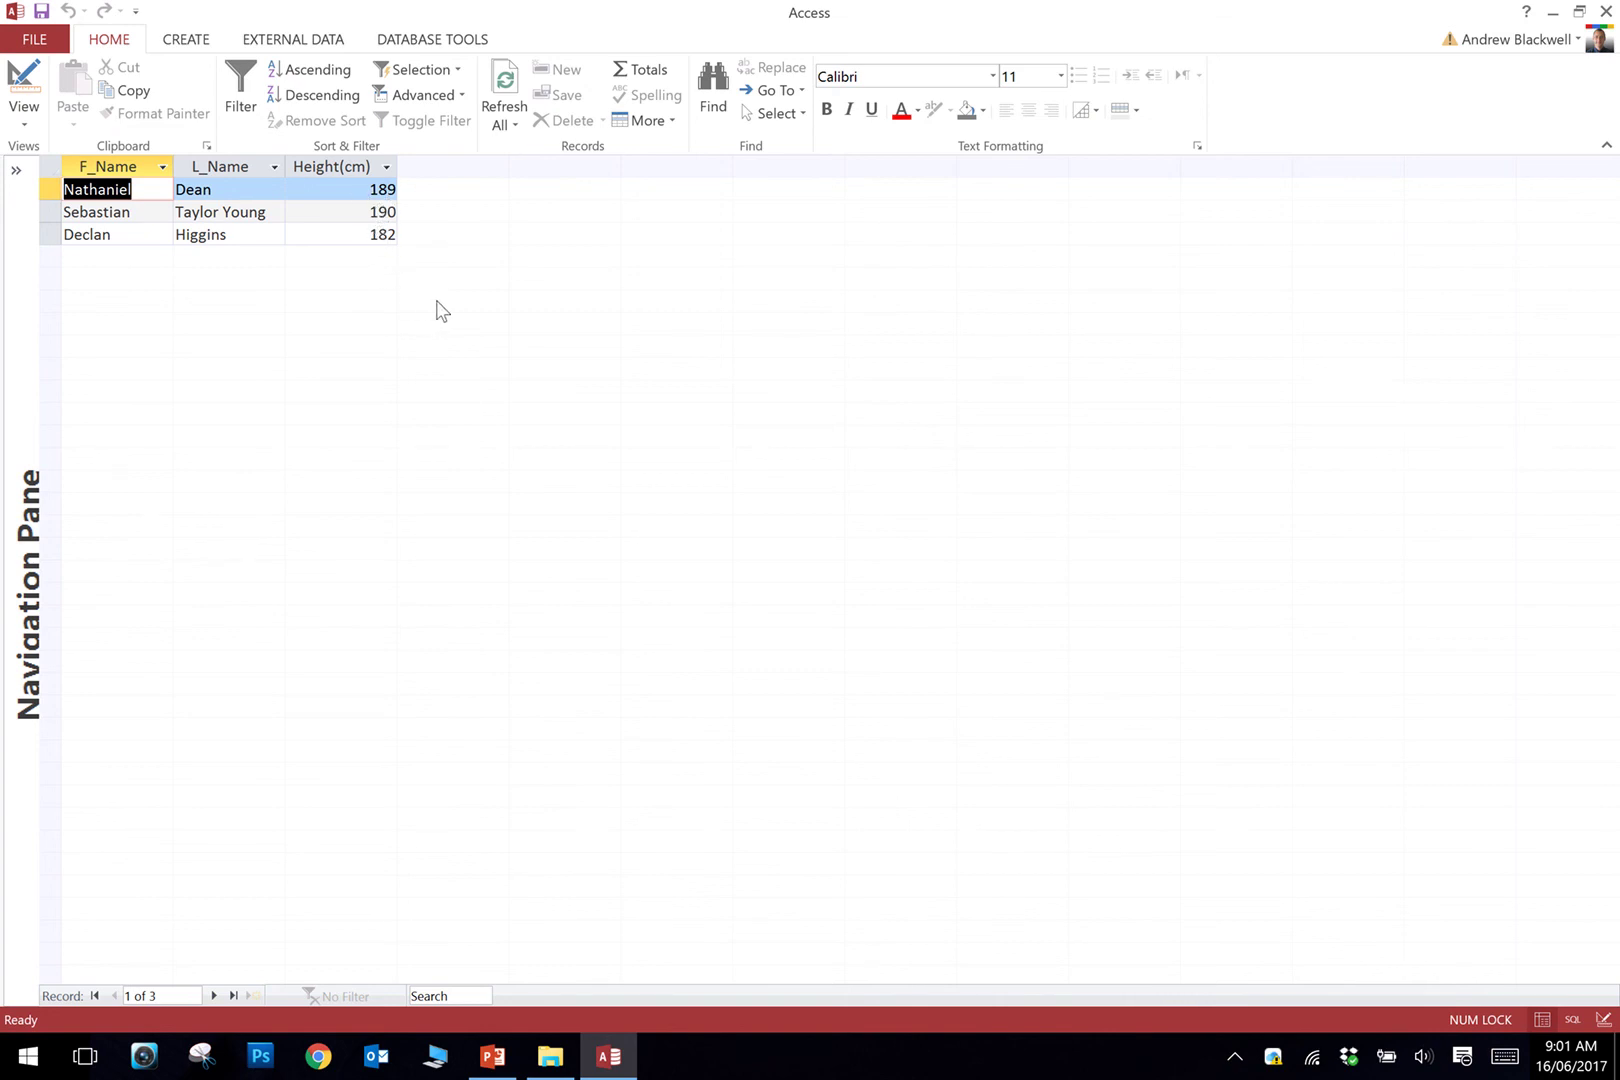
left_click(23, 95)
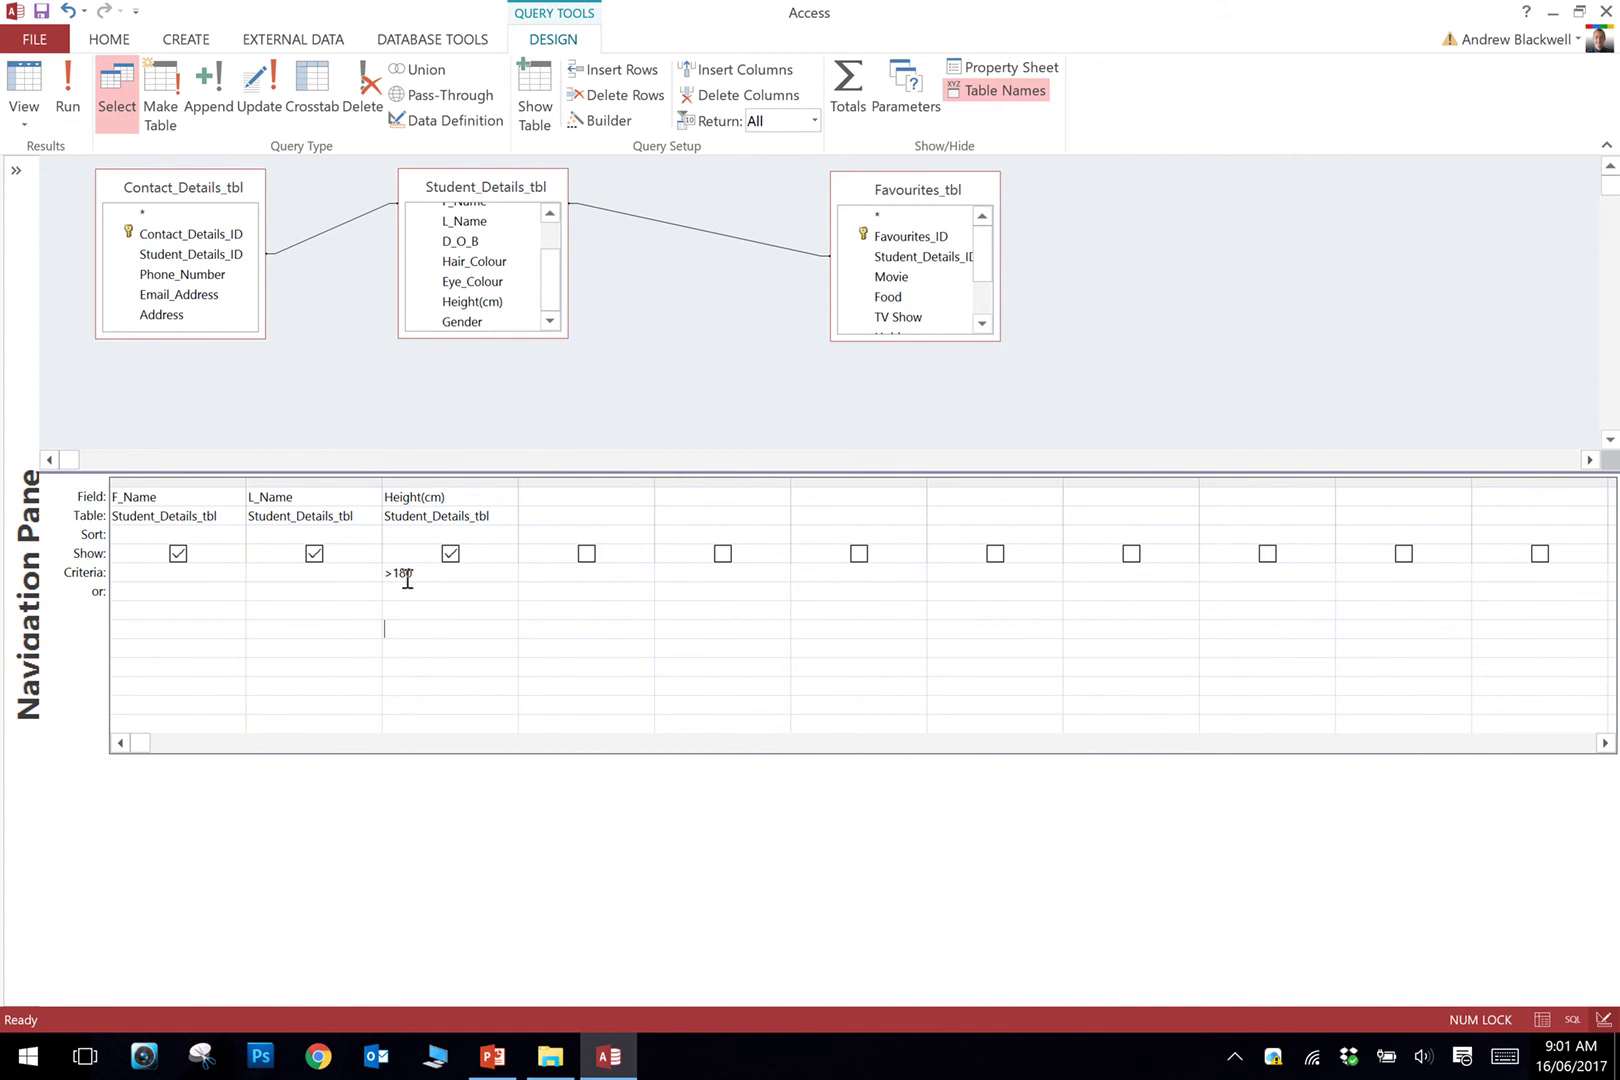
- Add the D_O_B field to the query grid after Height(cm), check the query results, and return to design view
left_click(593, 503)
left_click_drag(463, 241, 586, 500)
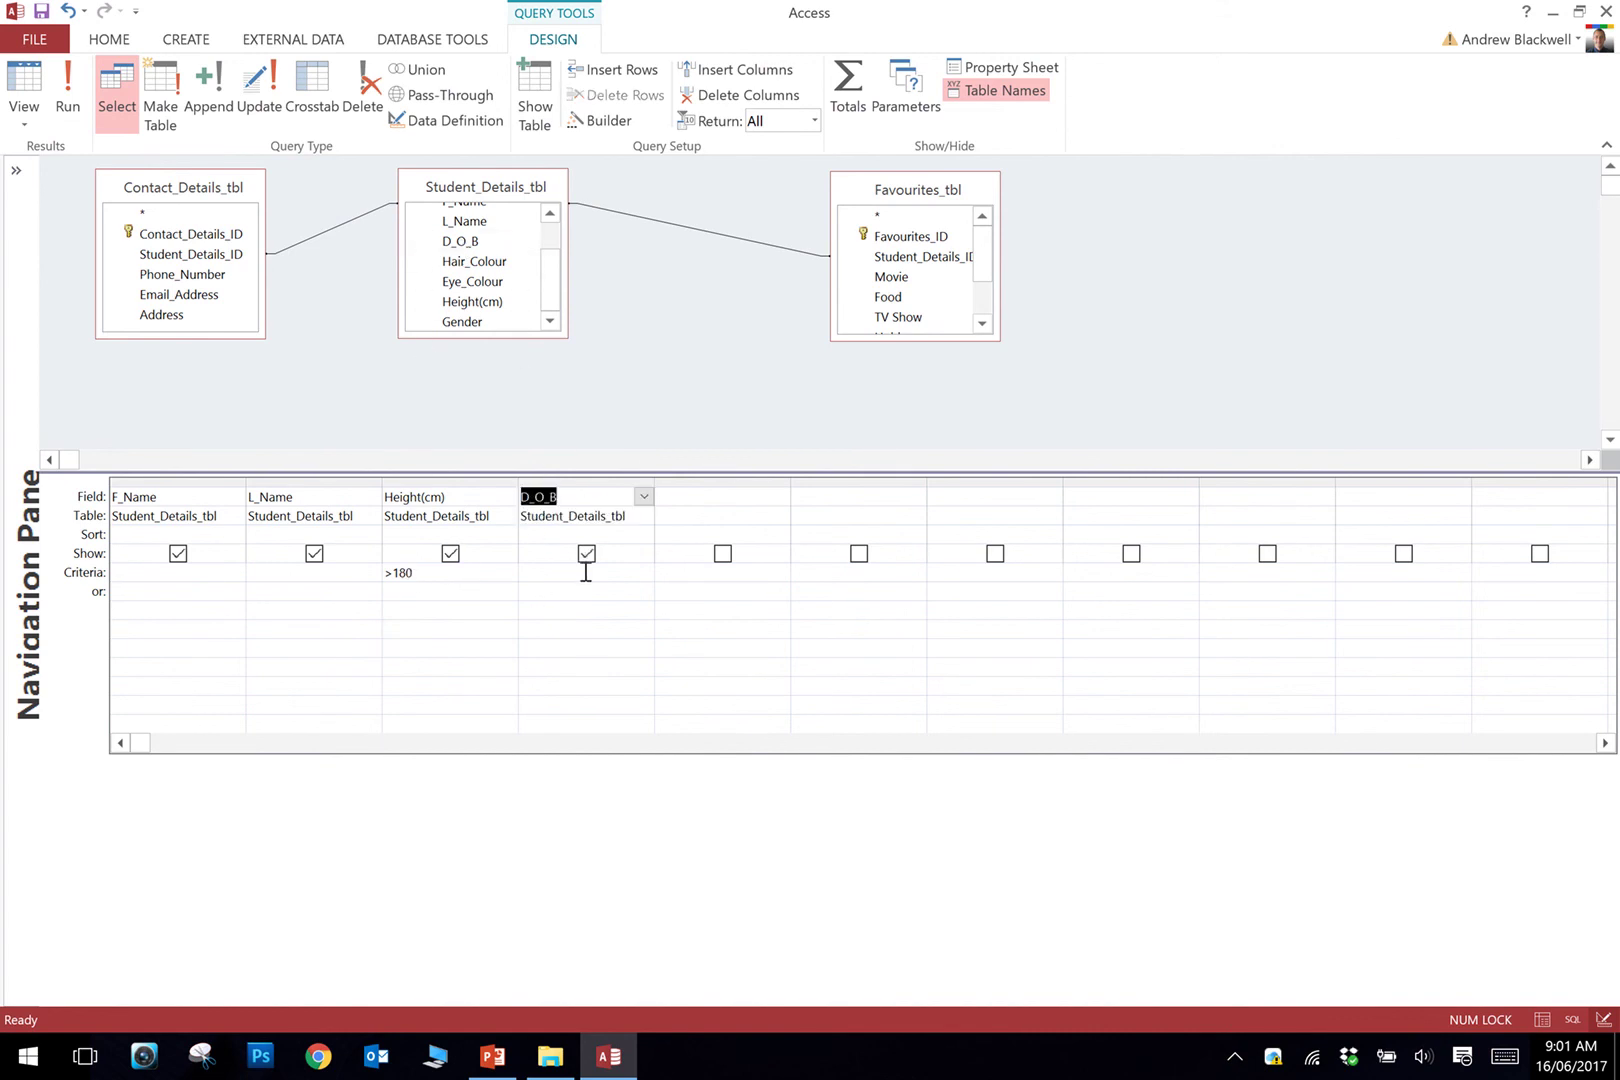
left_click(24, 82)
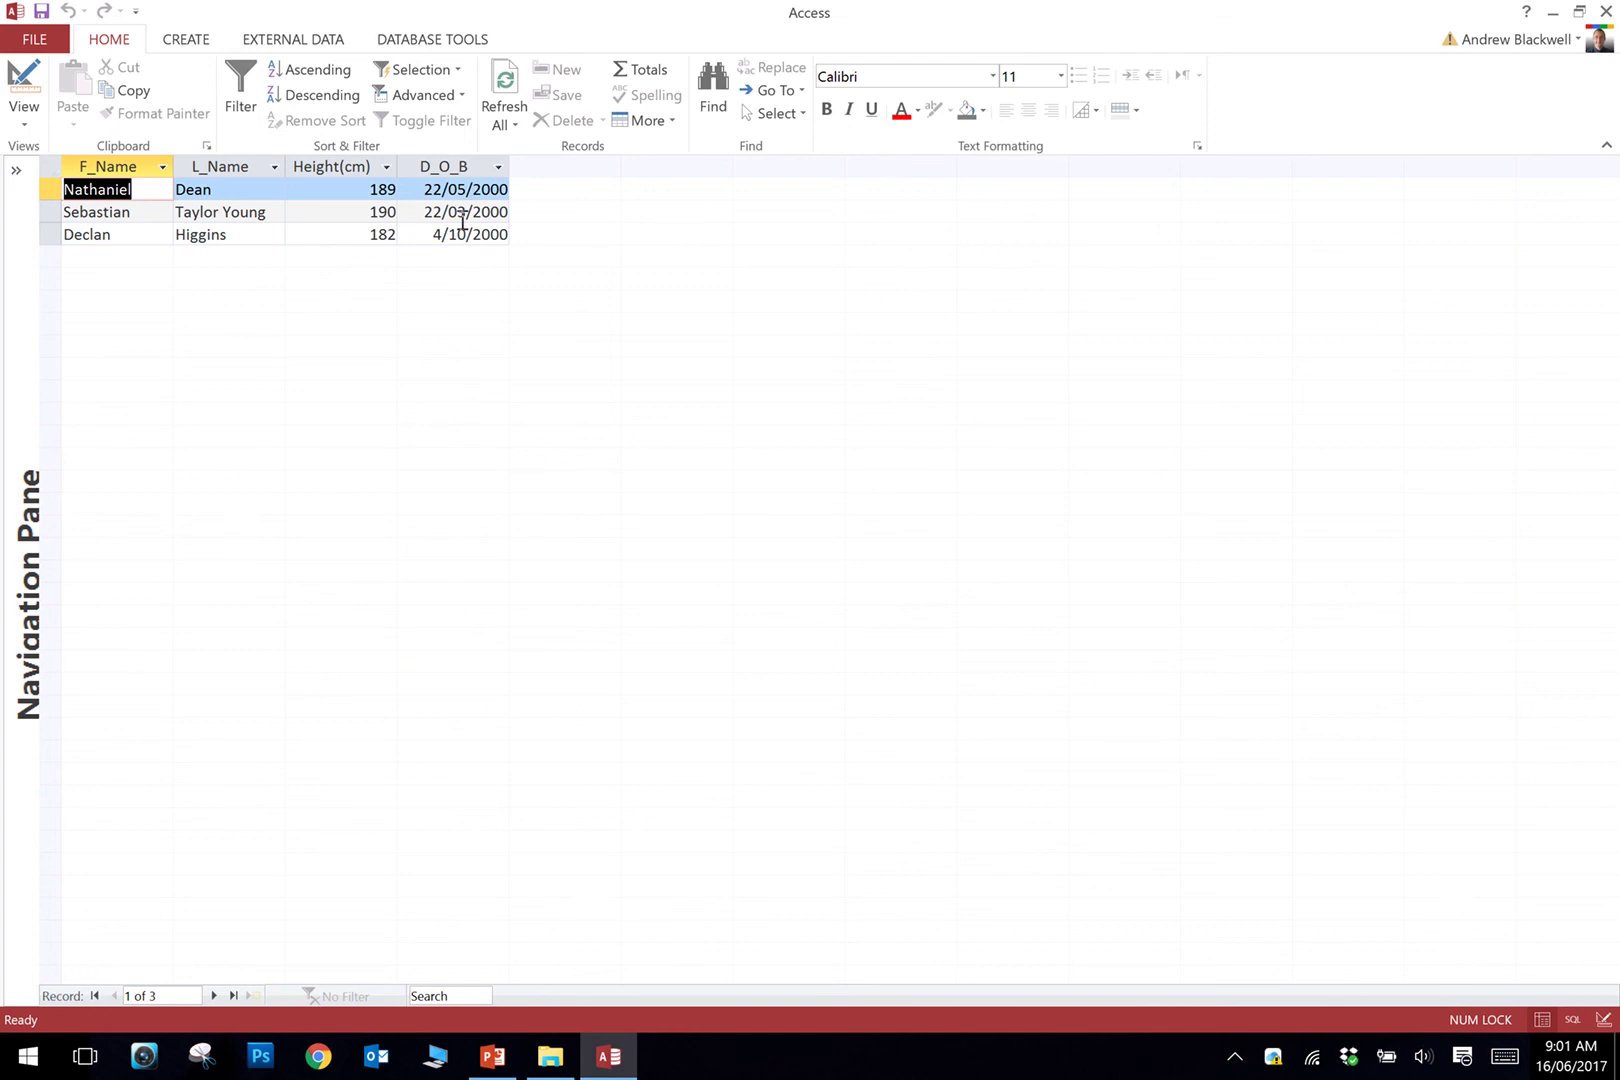
left_click(17, 86)
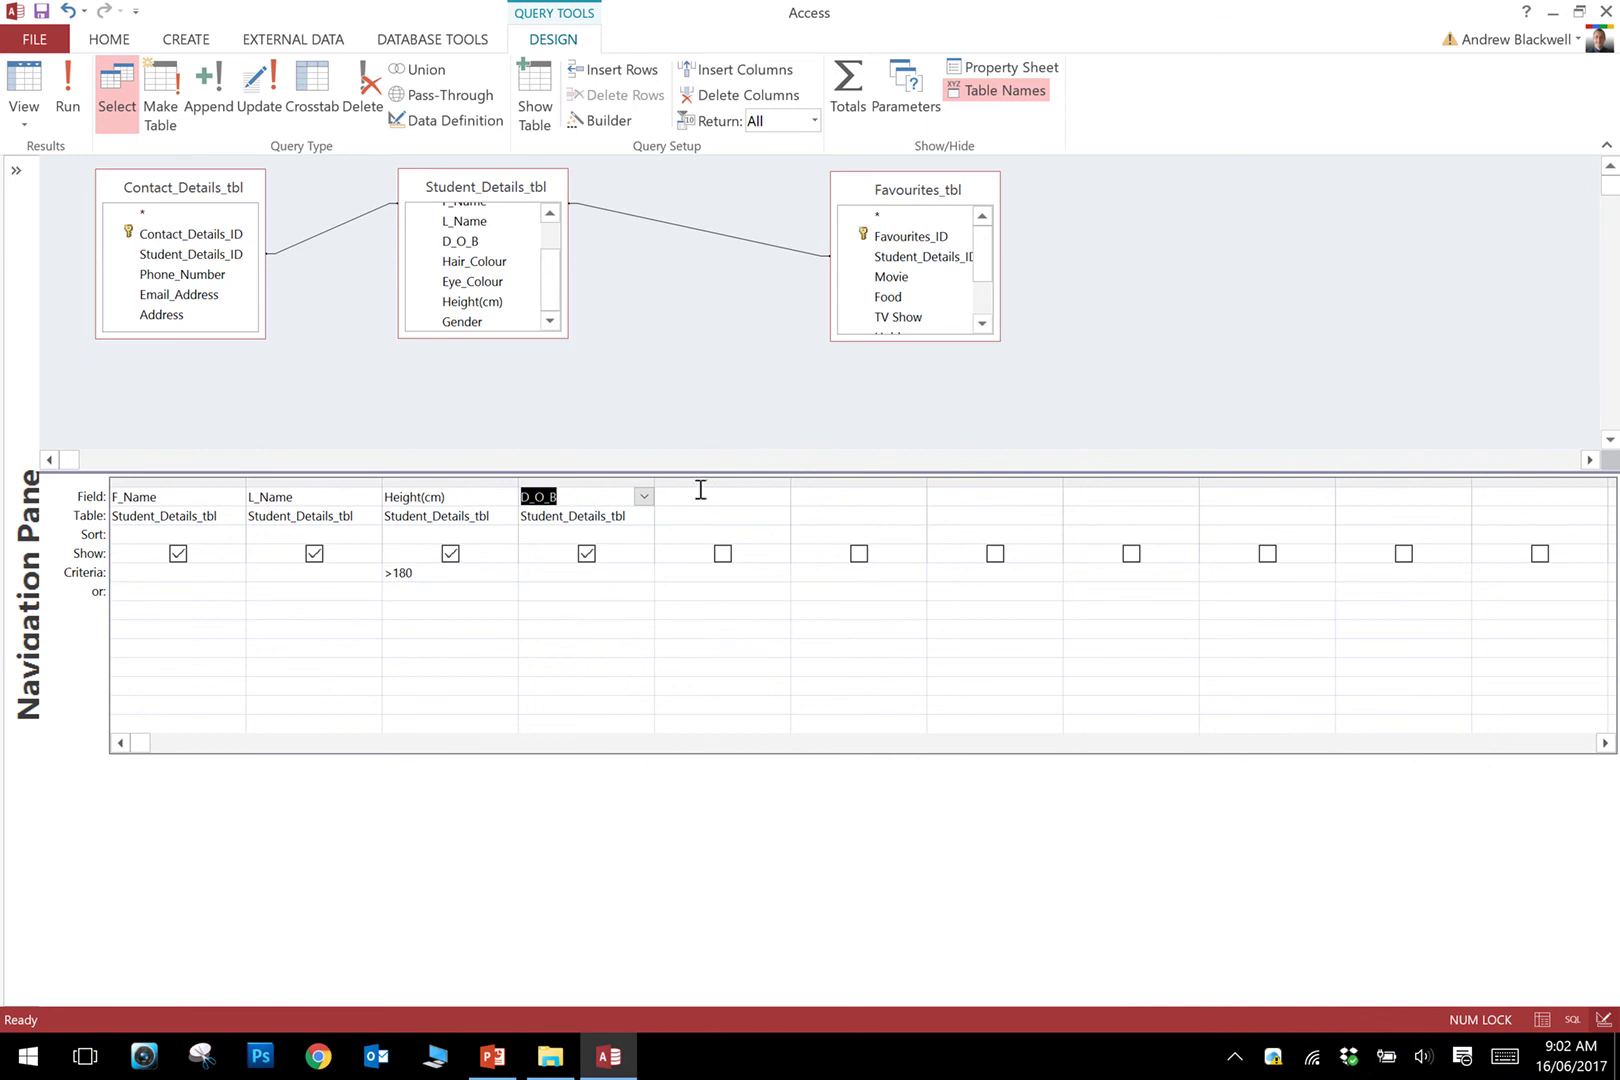
mouse_move(790, 12)
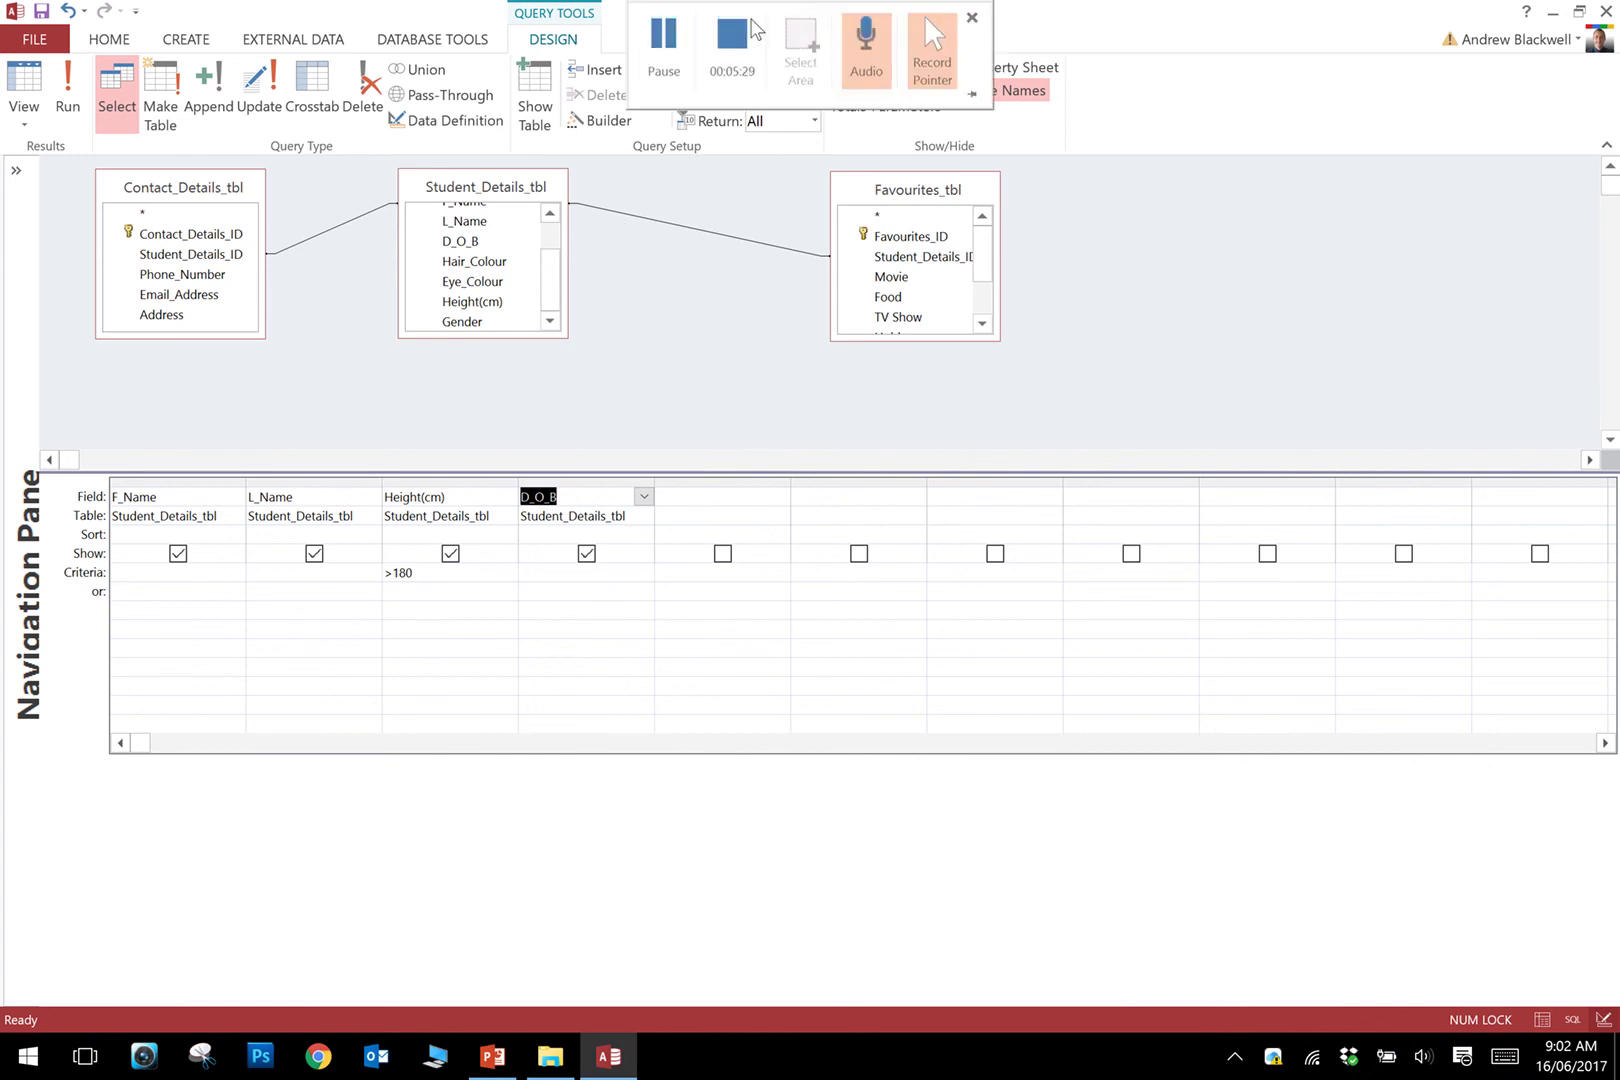